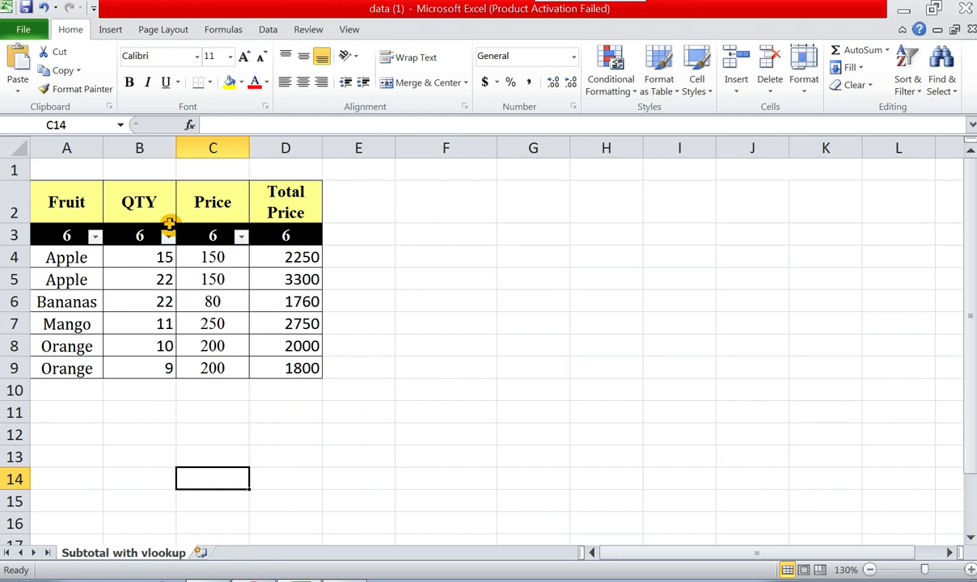
- Enter the title "how to use Subtotal with vlookup" in cell A1 above the fruit table
left_click(76, 171)
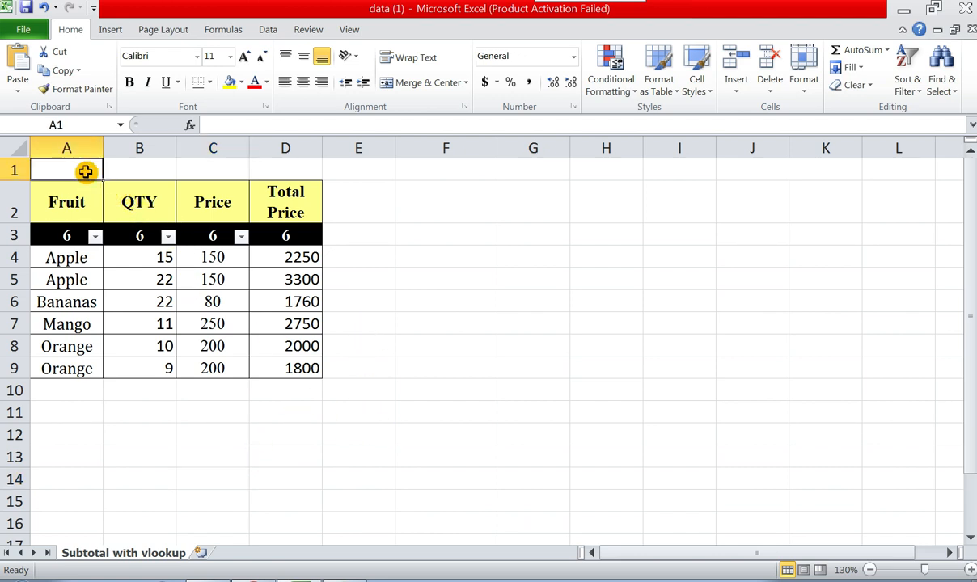
type("how ")
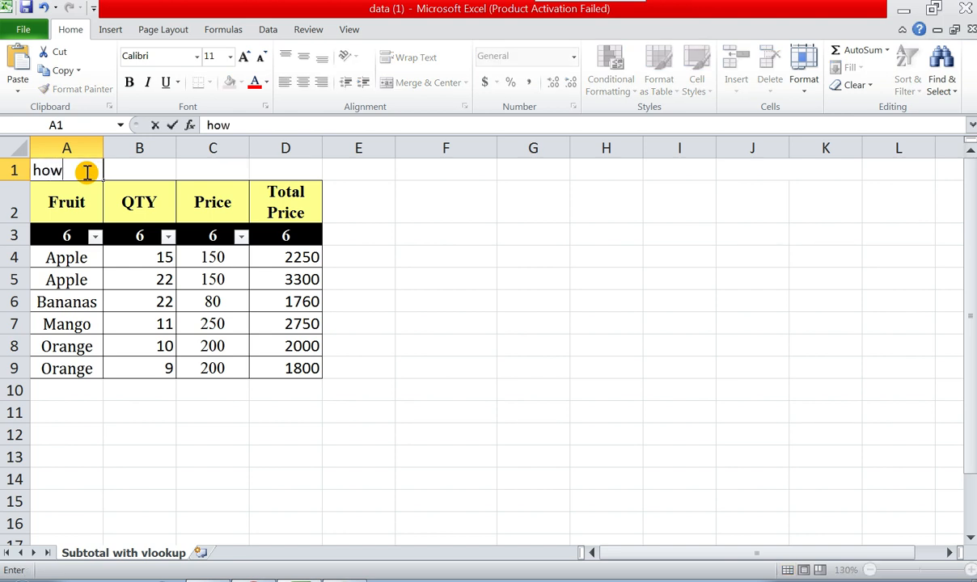
type("to use")
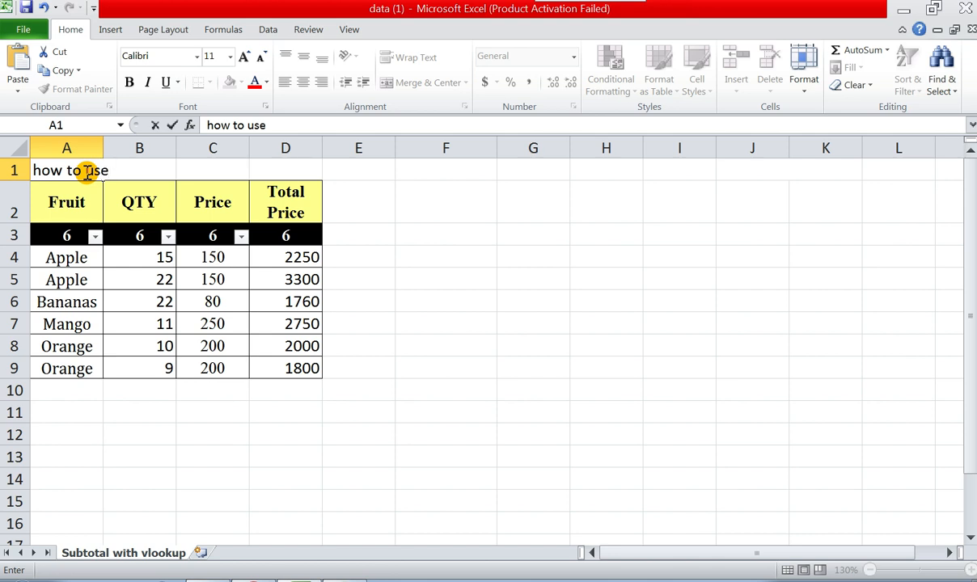
type("Subtotal with vlookup")
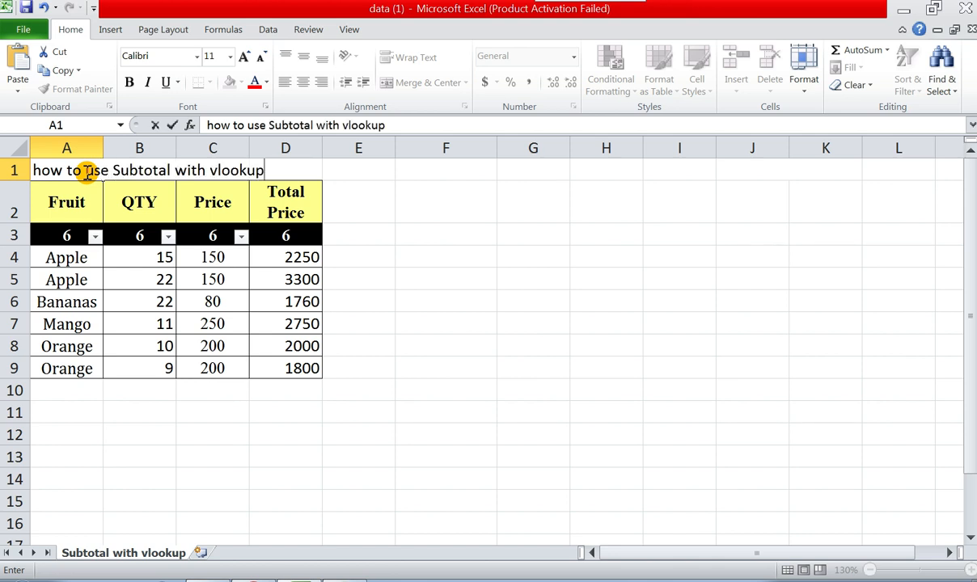
key("Return")
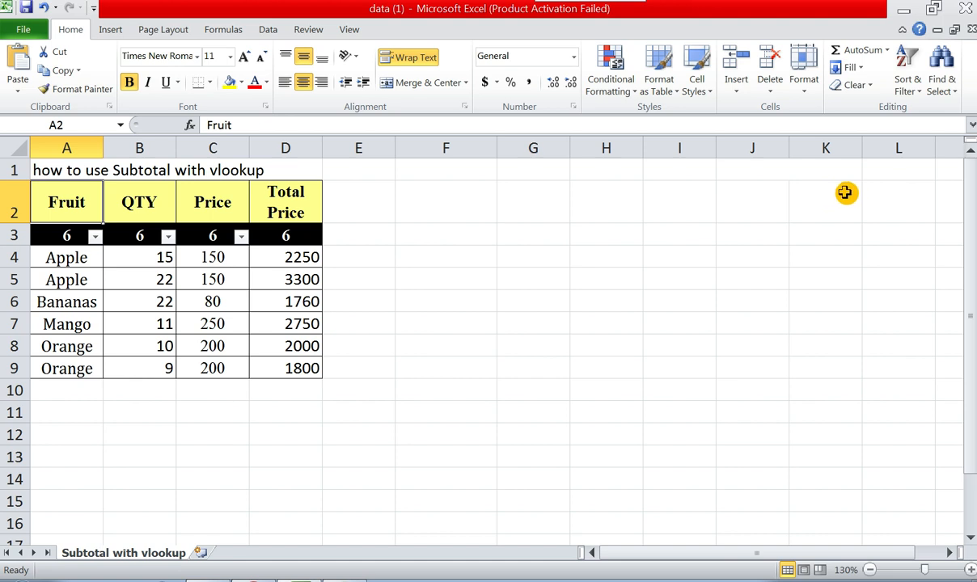
- Enter the function labels Average, Count and Max down cells J2 to J4
left_click(782, 199)
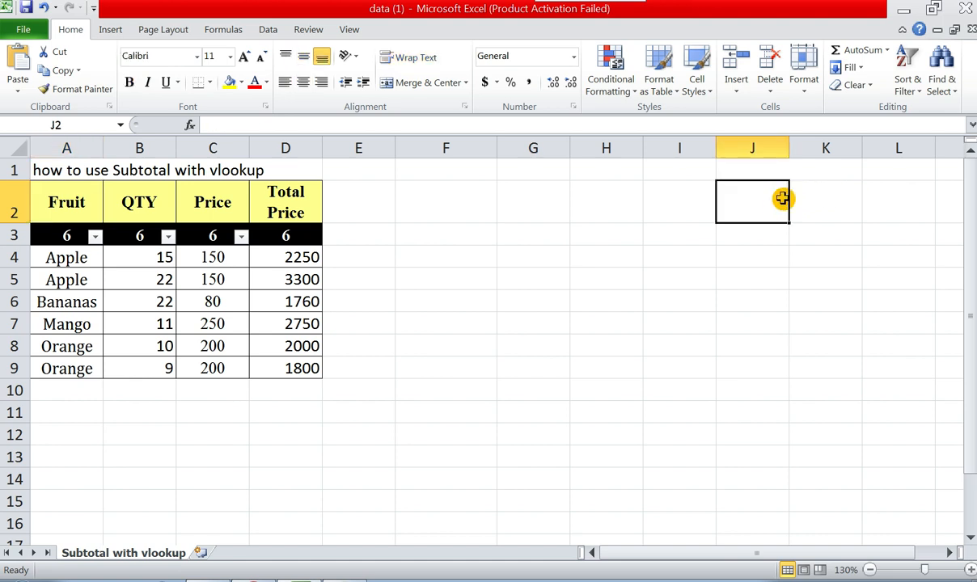
type("Aver")
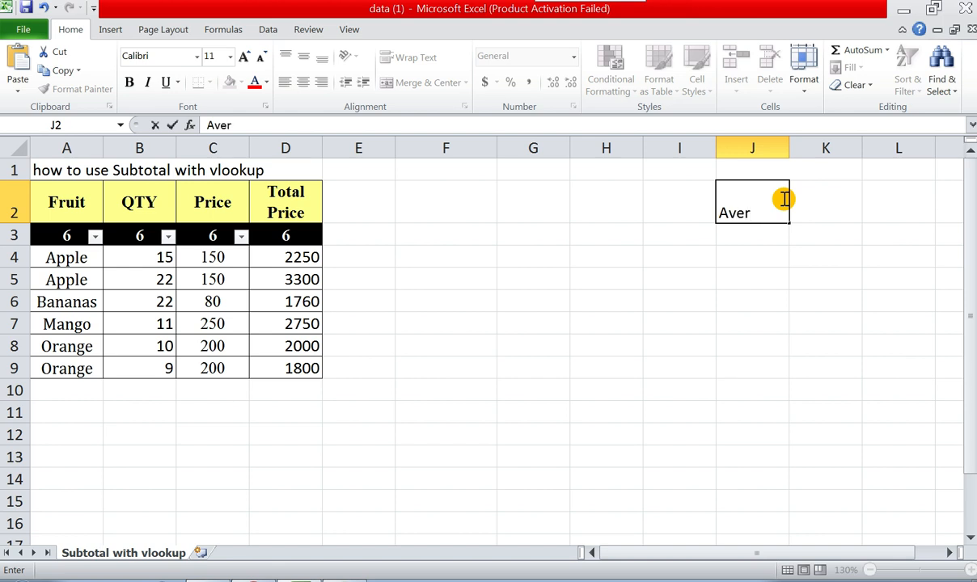
type("age")
key("Return")
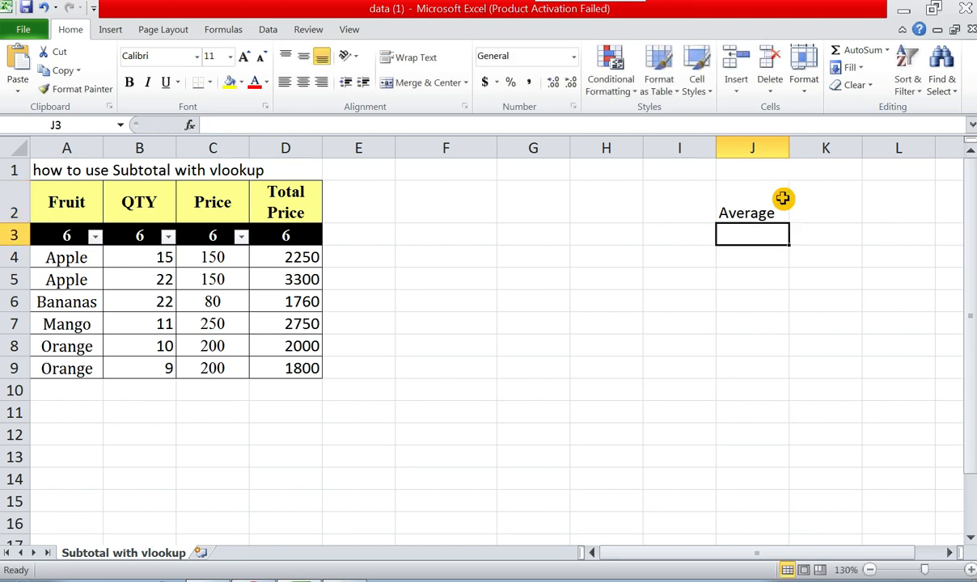
type("Count")
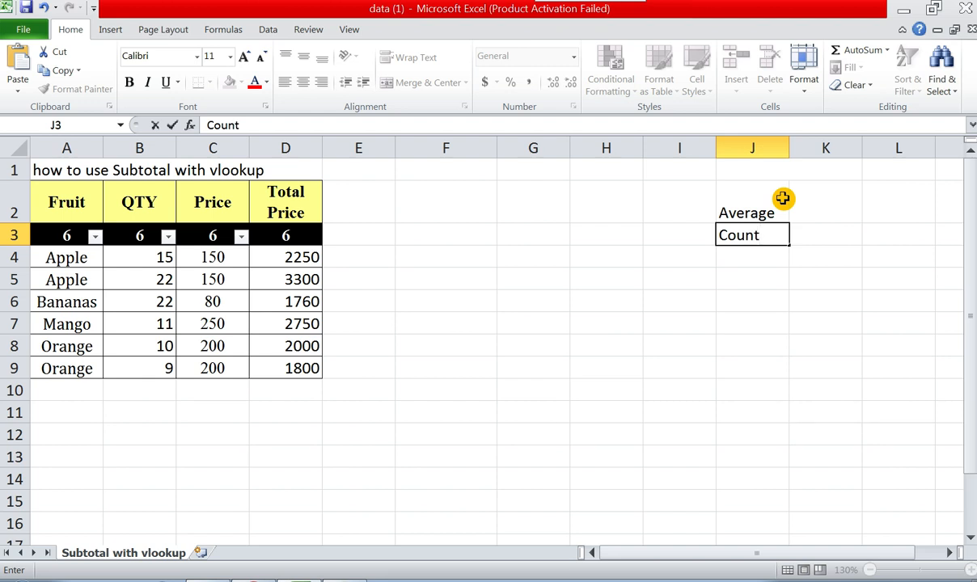
key("Return")
type("Ma")
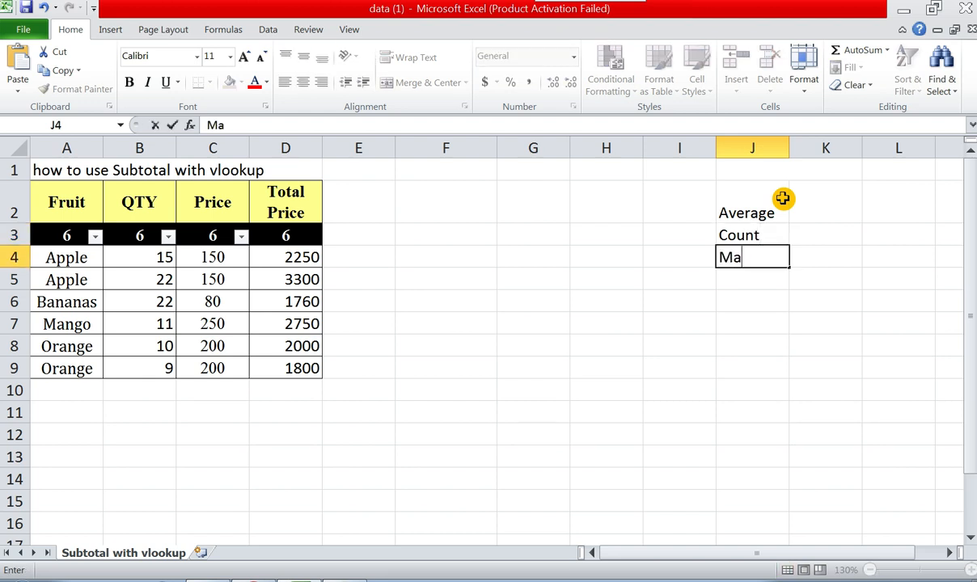
type("x")
key("Return")
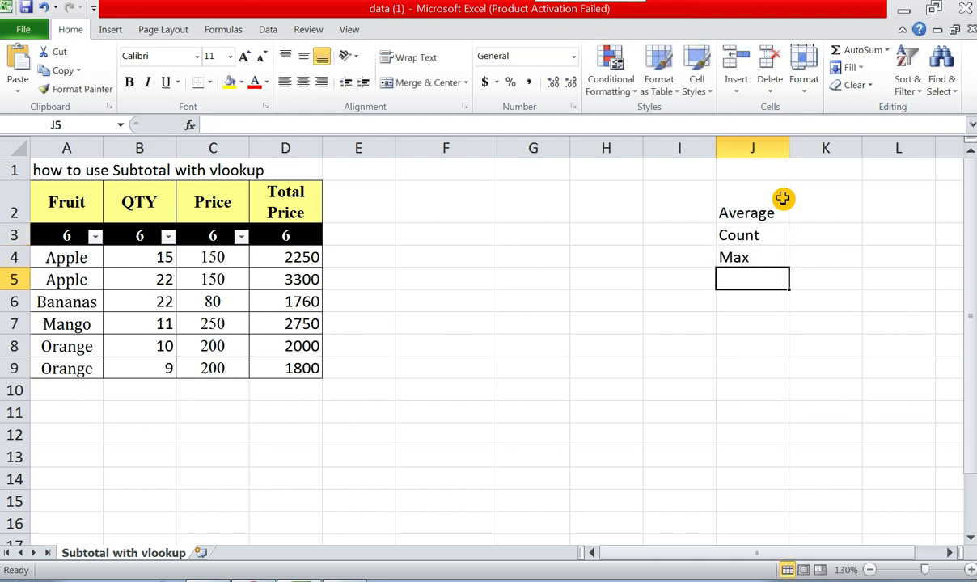
- Continue the label list with Min, Product and Sum in cells J5 to J7
type("Min")
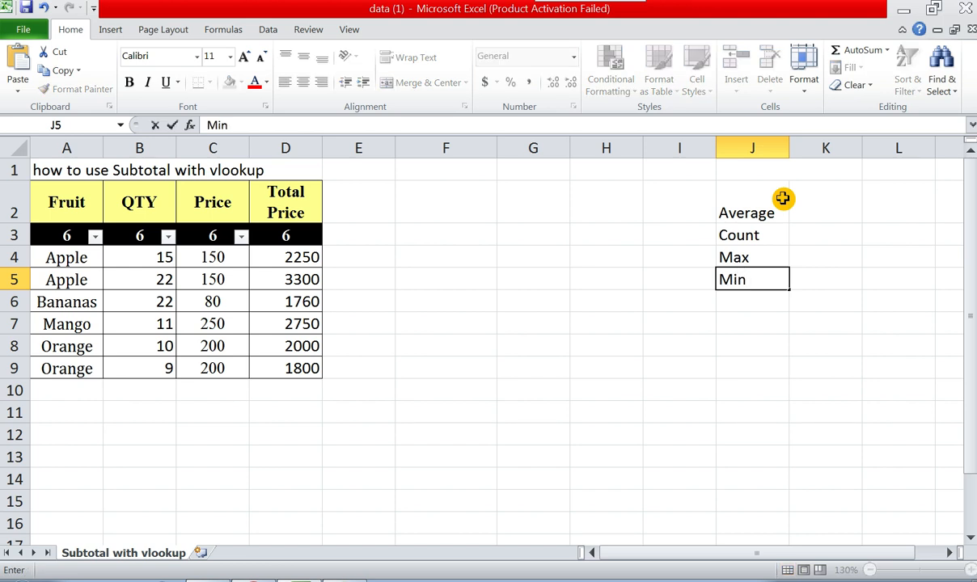
key("Return")
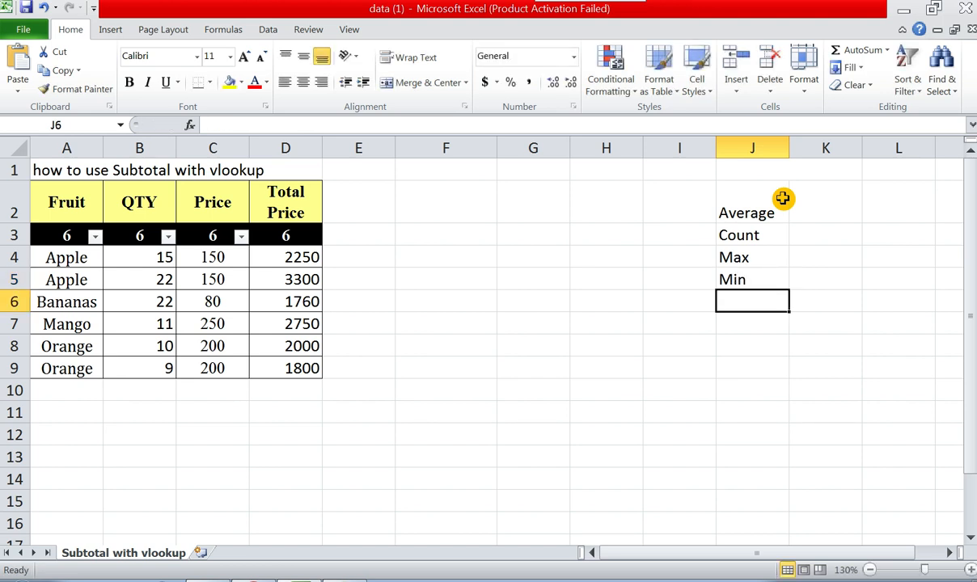
type("Pro")
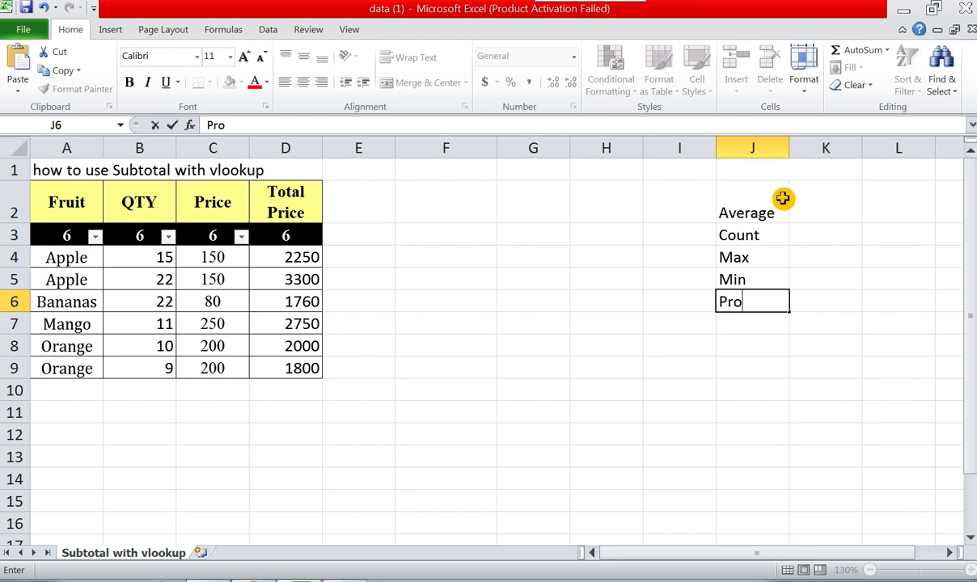
type("duct")
key("Return")
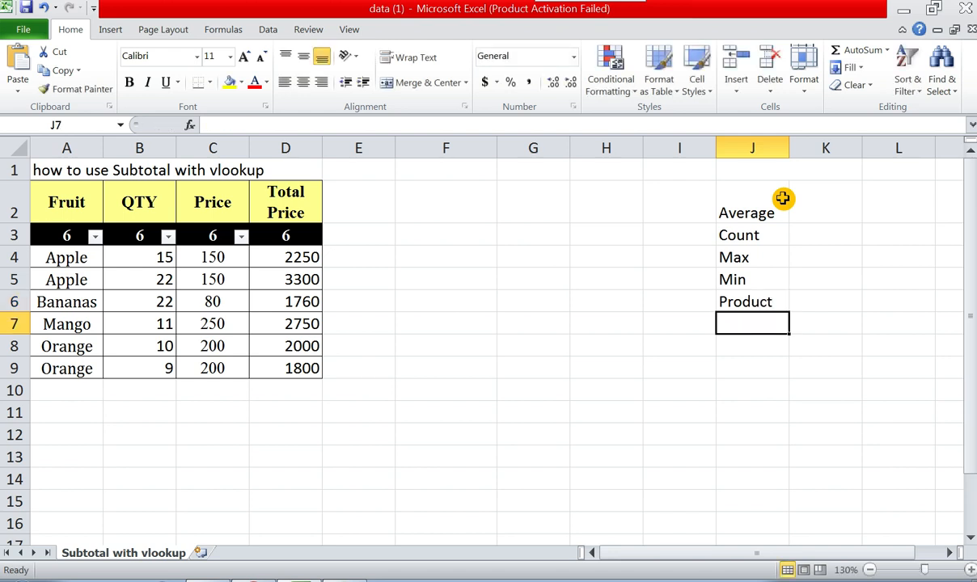
type("Sum")
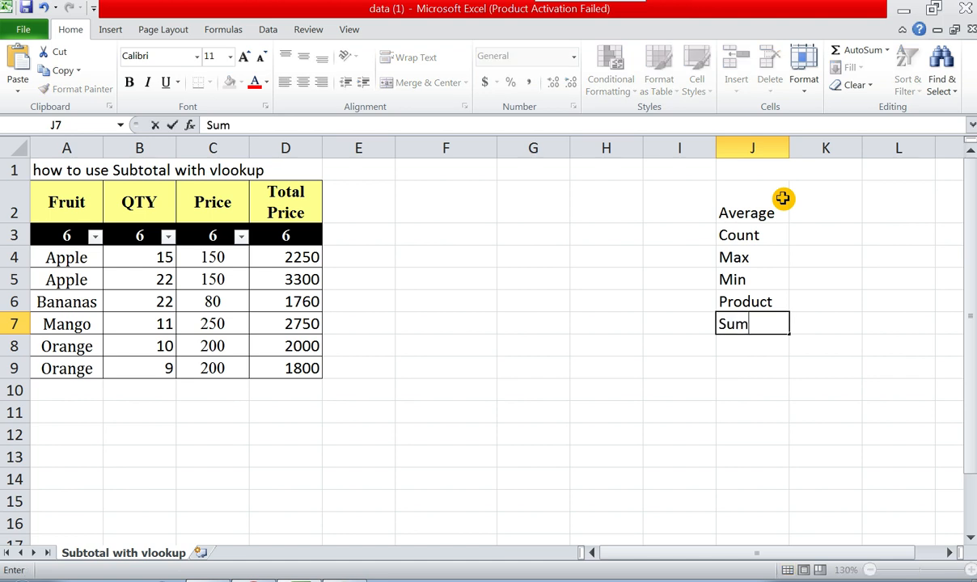
key("Return")
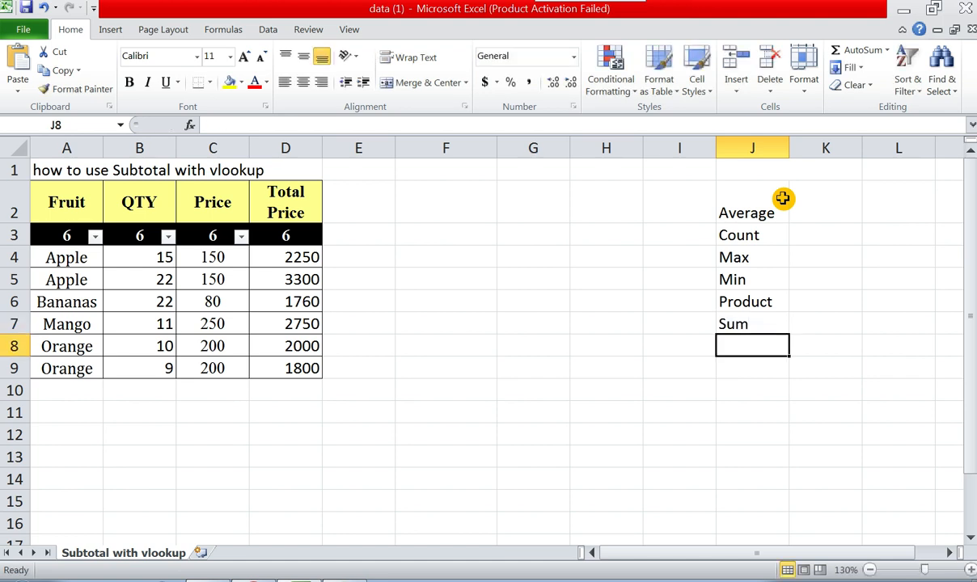
- Enter the function numbers 1, 2 and 4 in K2 to K4 beside Average, Count and Max
key("Up")
key("Up")
key("Up")
key("Up")
key("Up")
key("Up")
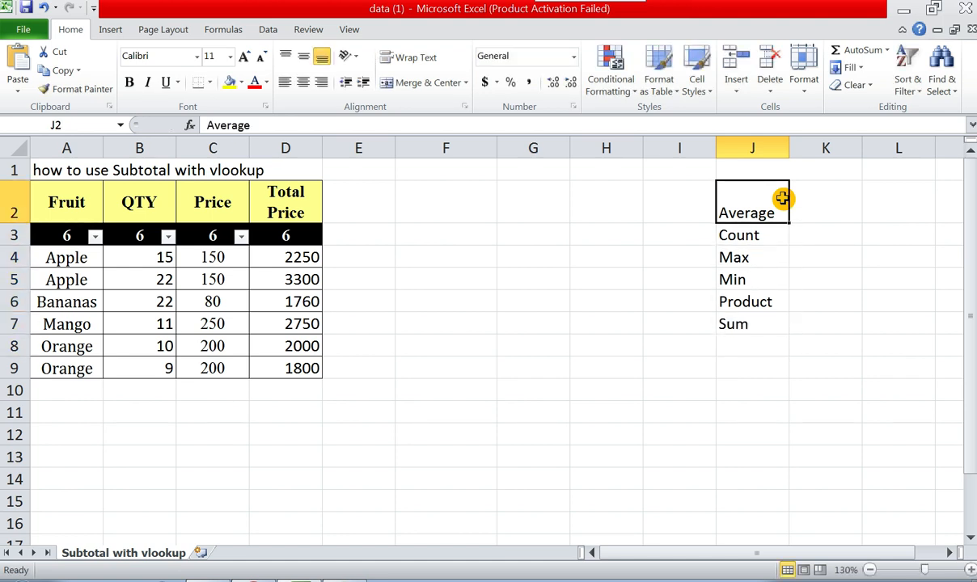
key("Up")
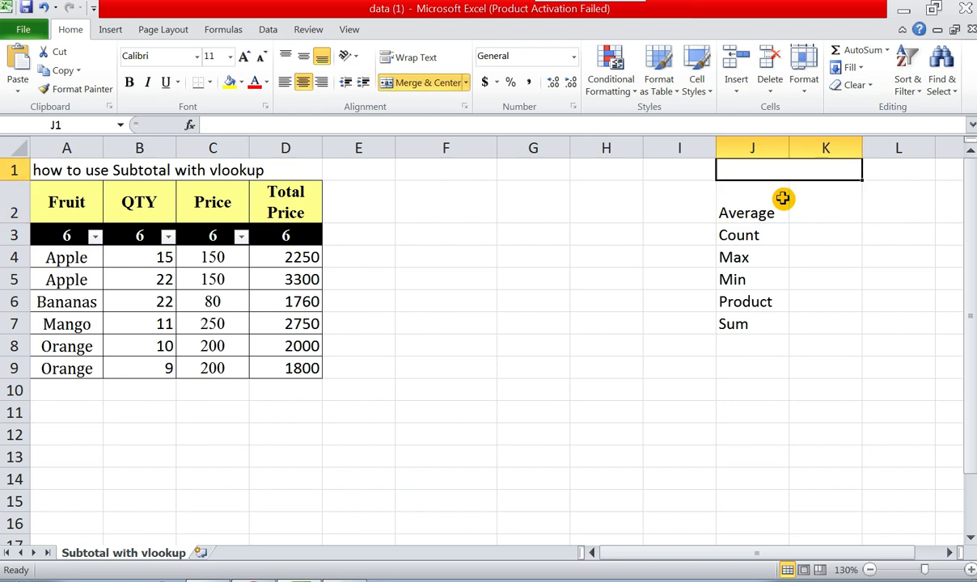
key("Down")
key("Down")
key("Up")
key("Right")
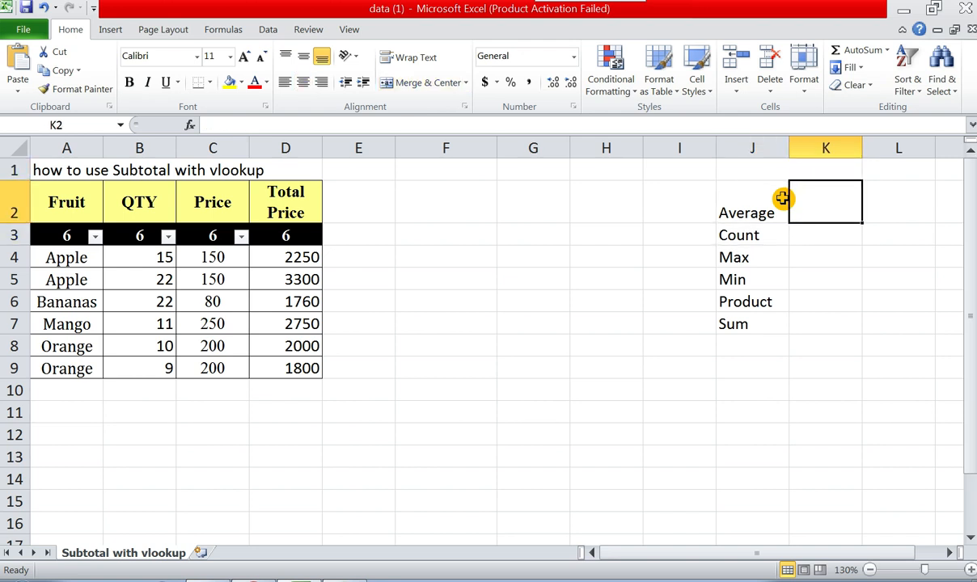
type("1")
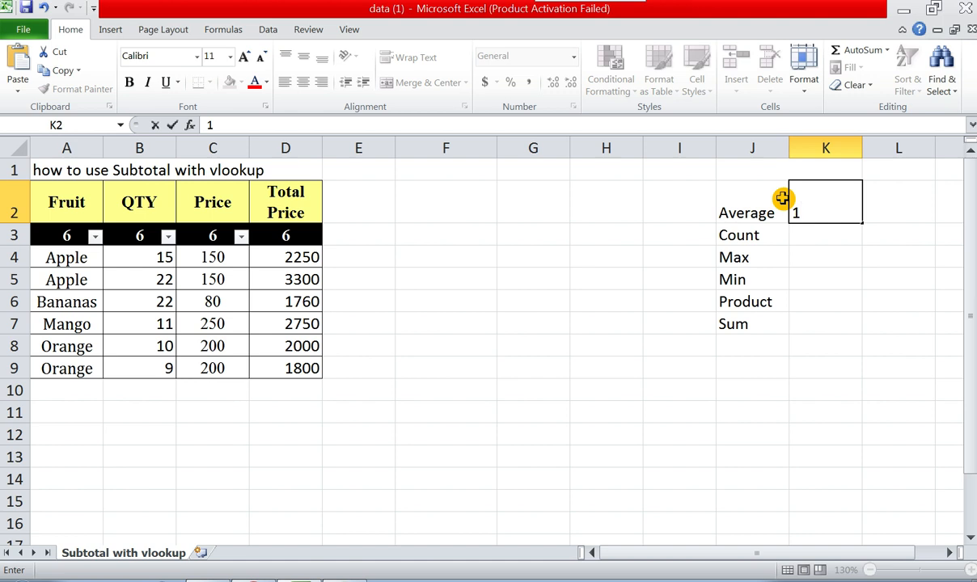
key("Return")
type("2")
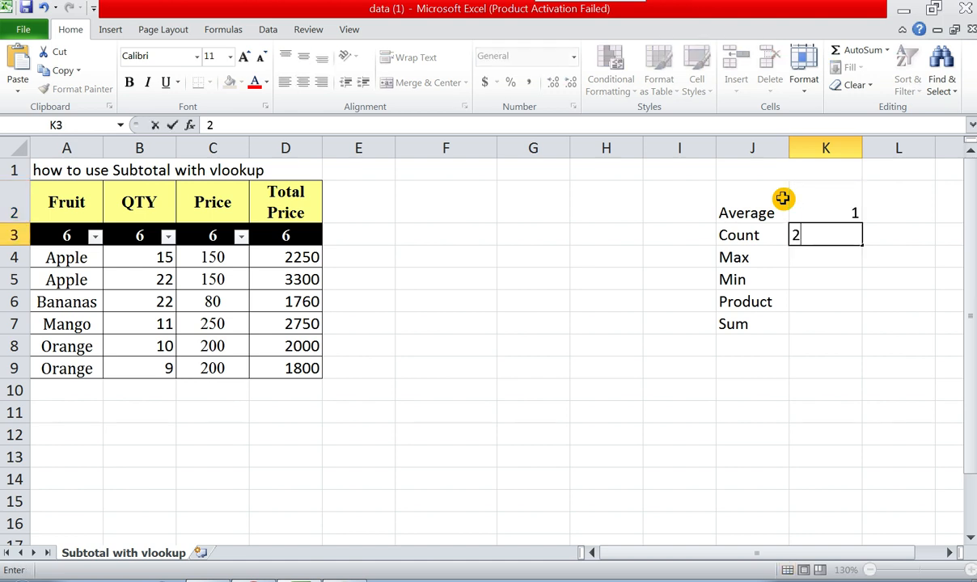
key("Return")
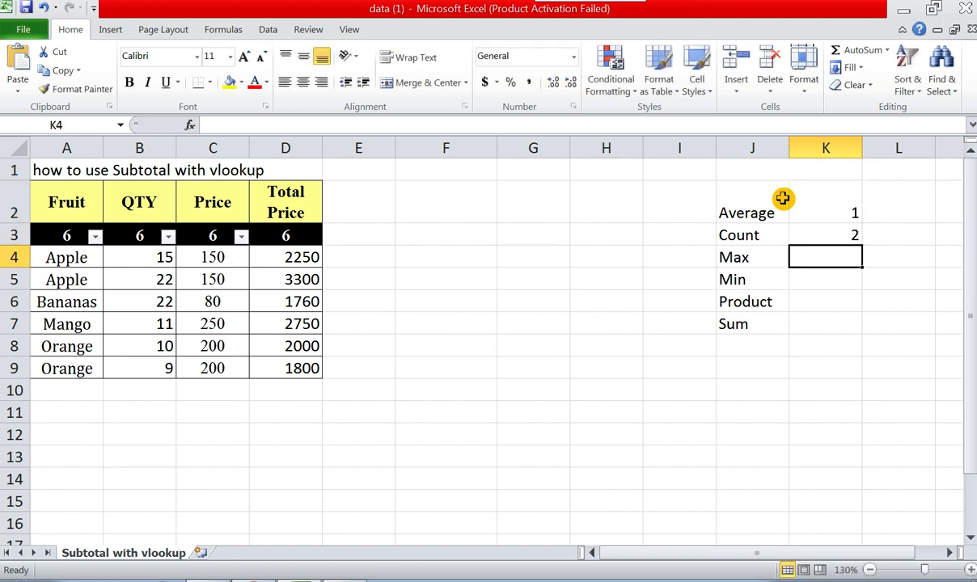
type("4")
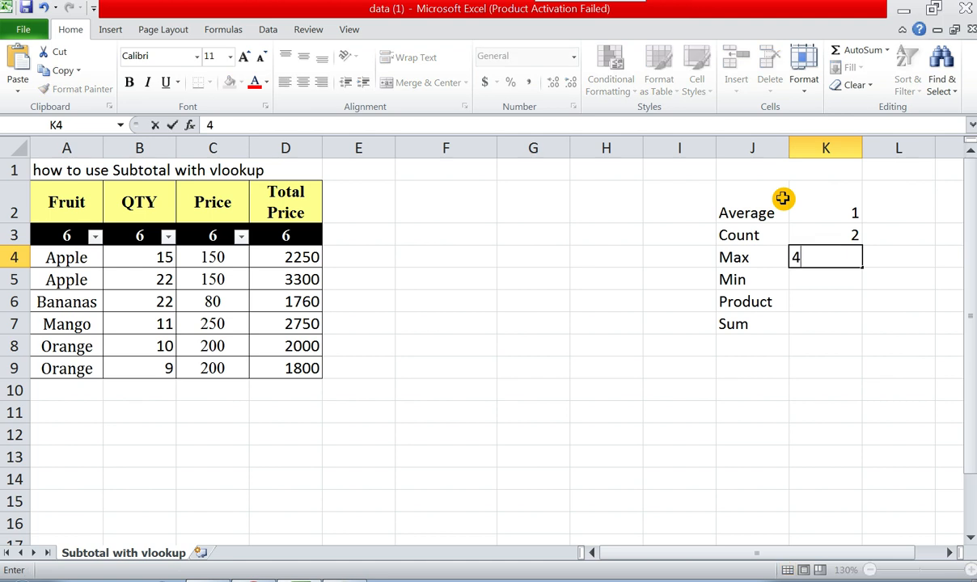
key("Return")
- Enter the function numbers 5, 6 and 9 in K5 to K7 beside Min, Product and Sum
type("5")
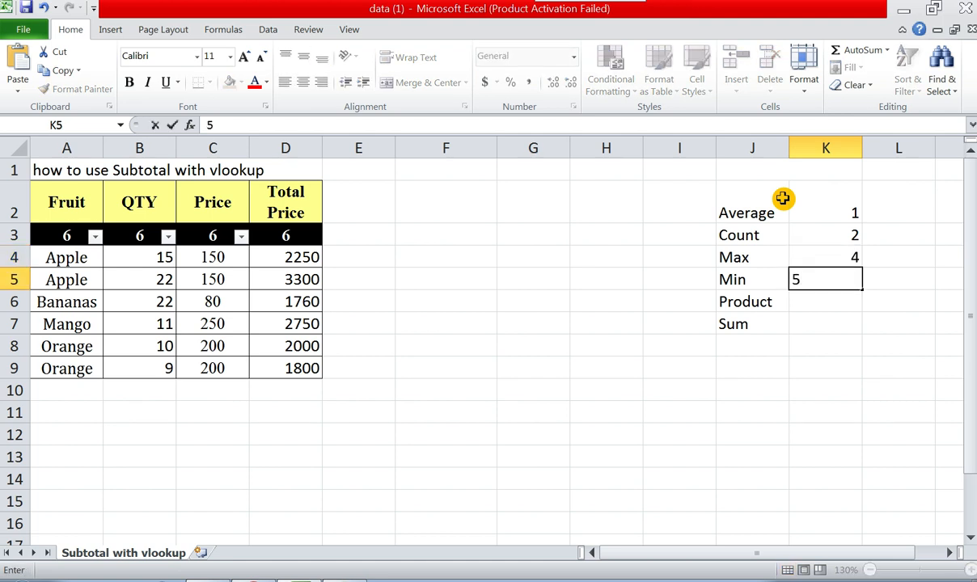
key("Return")
type("6")
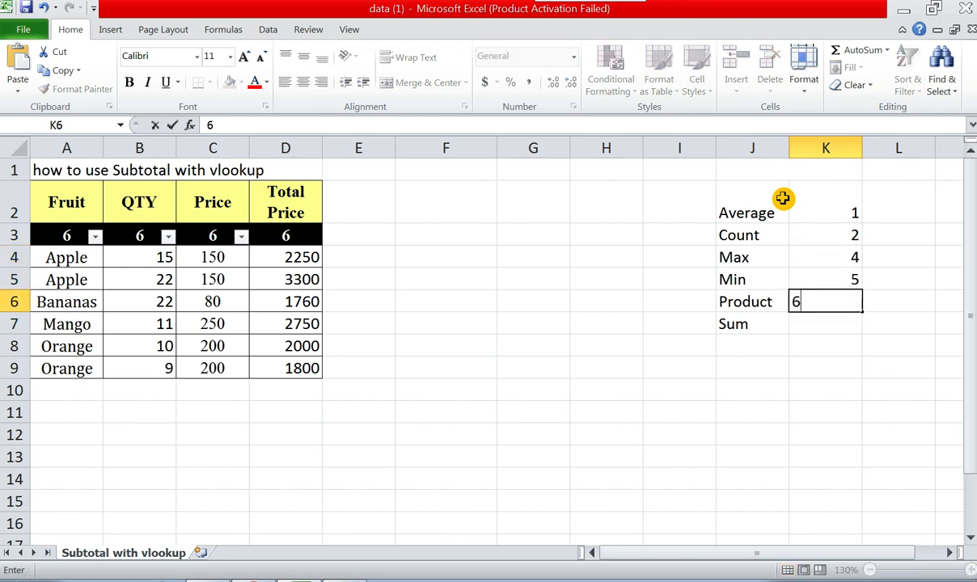
key("Return")
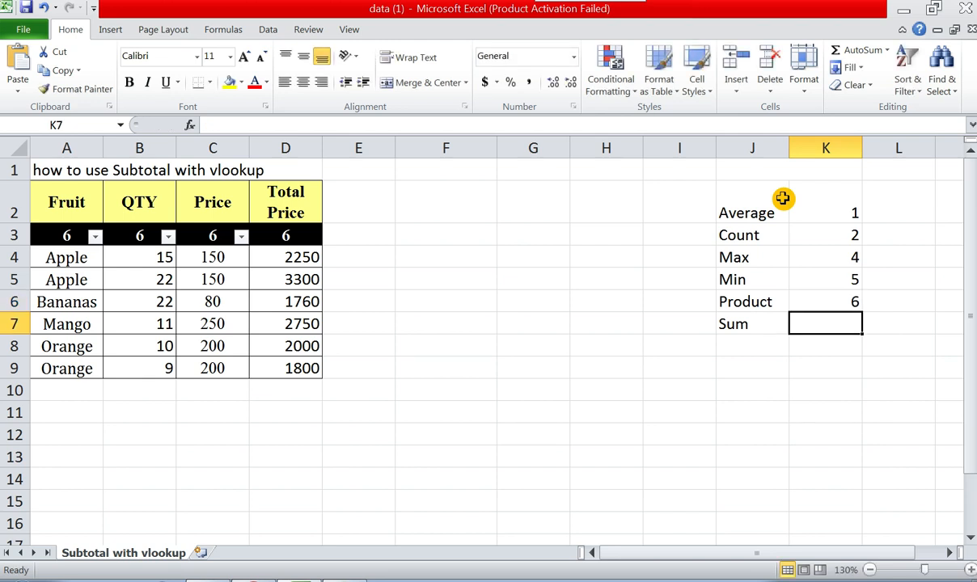
type("9")
key("Return")
- Begin a SUBTOTAL formula in cell J8 to check its list of function numbers, and discard the formula
key("Left")
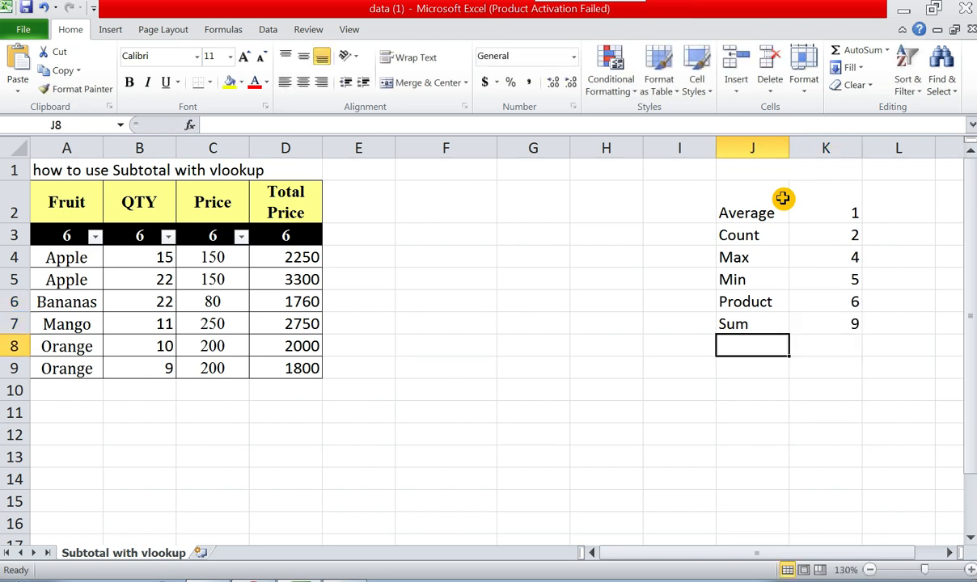
type("=s")
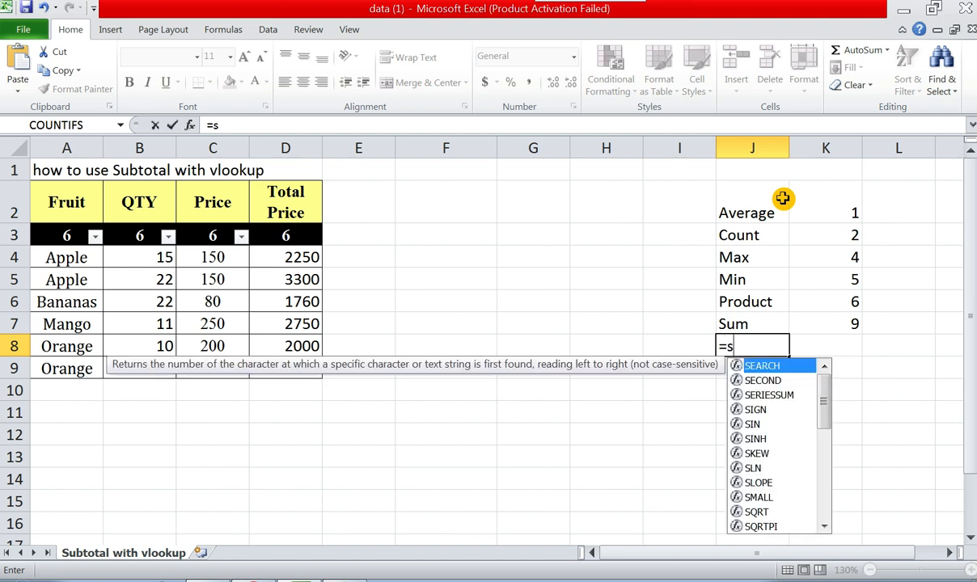
type("ubtot")
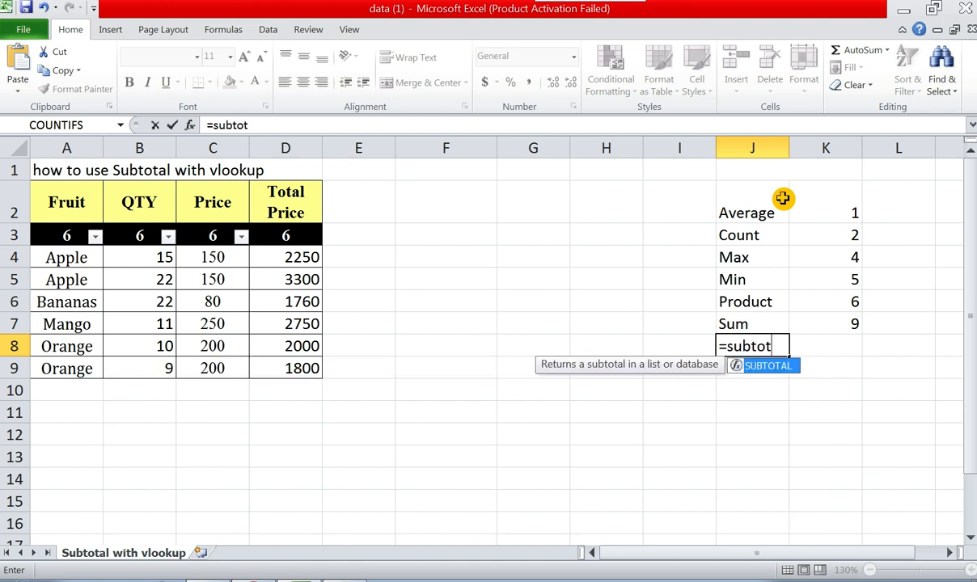
double_click(764, 366)
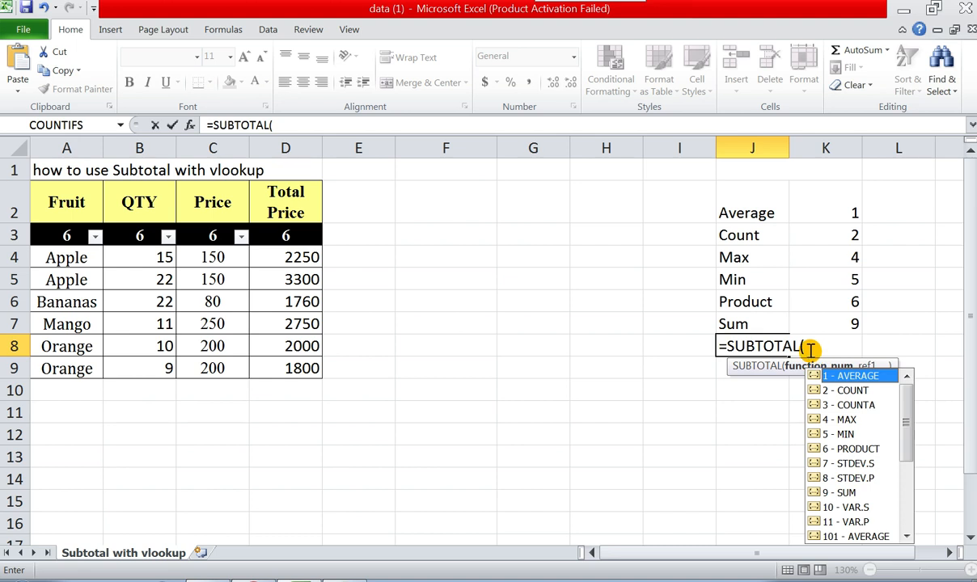
key("BackSpace")
key("BackSpace")
key("BackSpace")
key("BackSpace")
key("Escape")
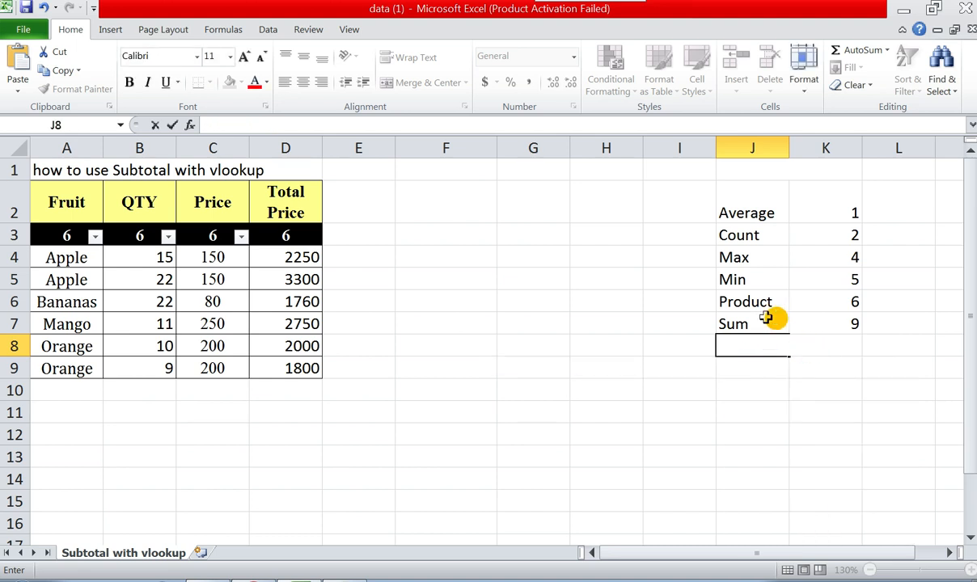
left_click(594, 343)
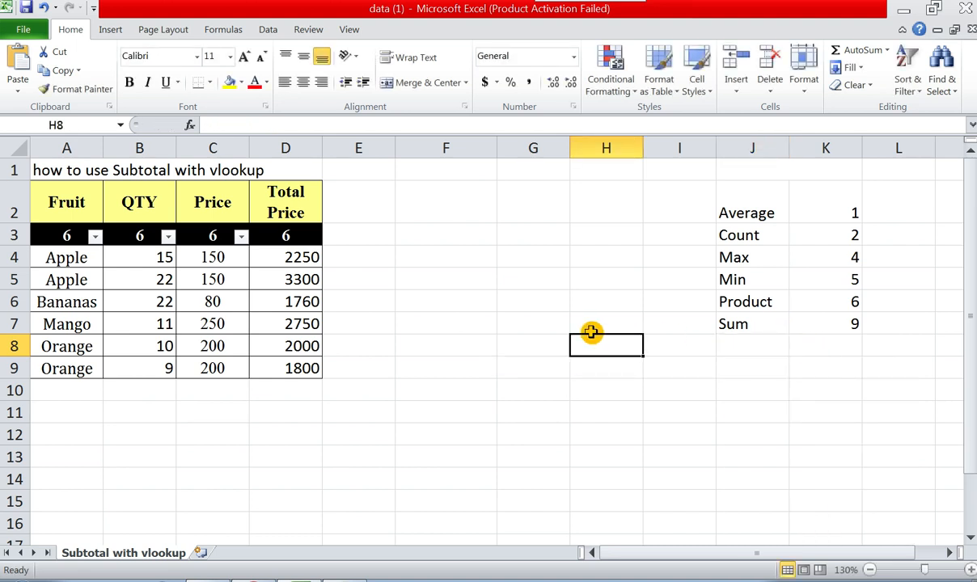
- Enter the heading Function in cell F2 beside the fruit table
left_click(424, 207)
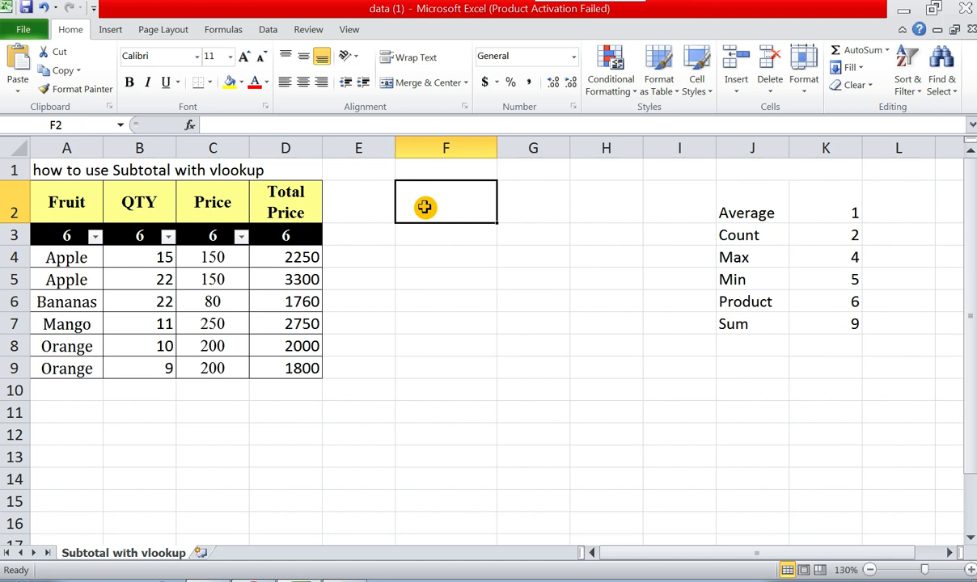
type("F")
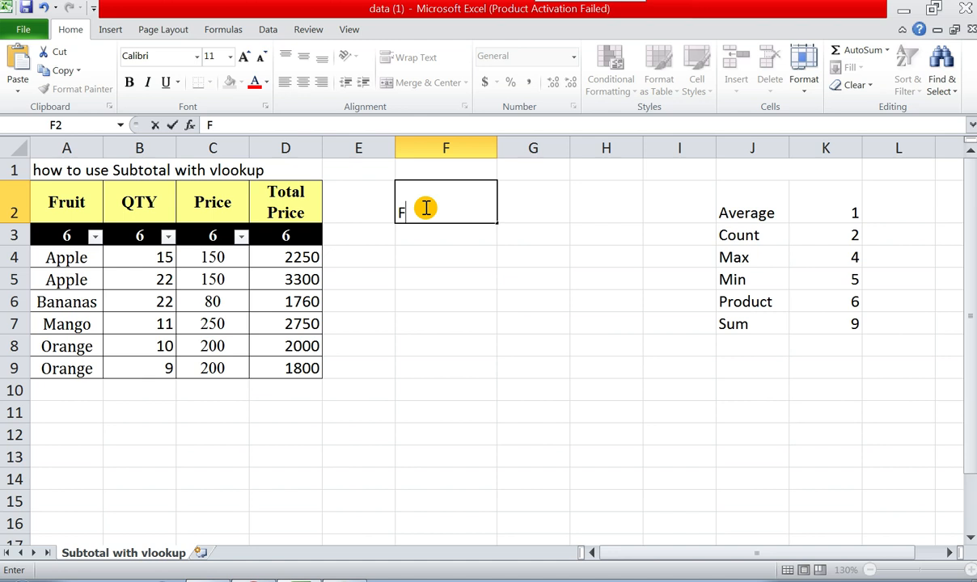
type("unction")
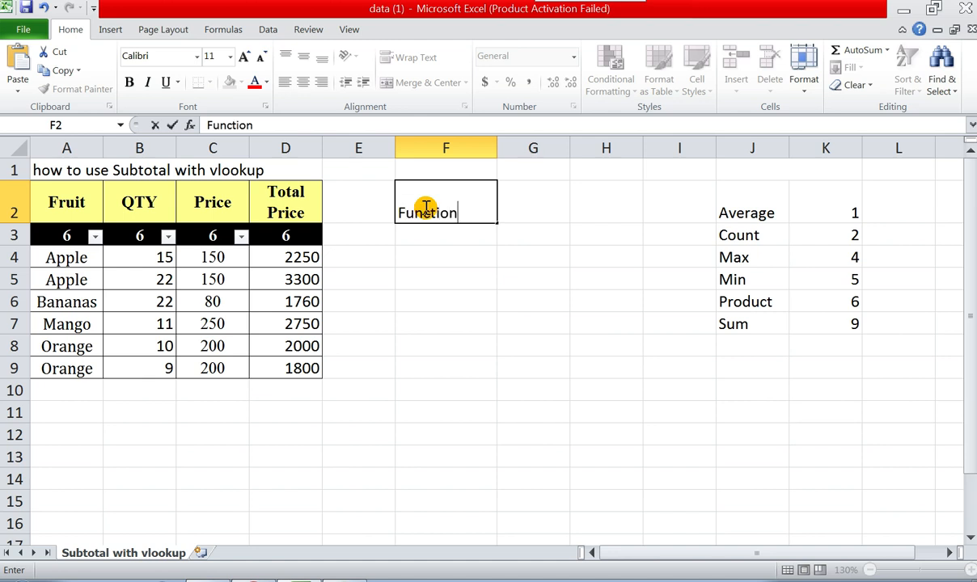
key("Return")
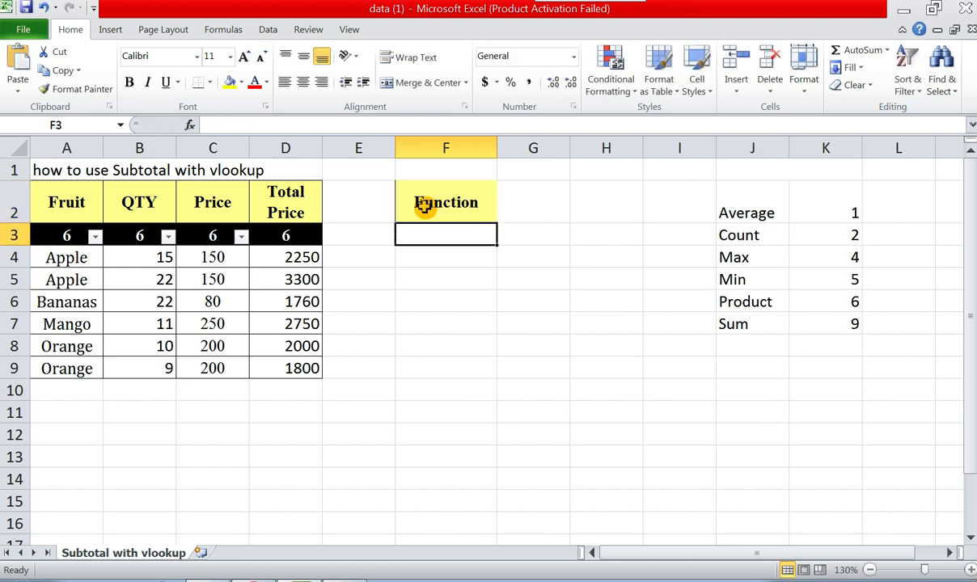
- Add a list data validation to cell G2 that takes its options from the function names in J2:J7
left_click(424, 206)
key("Right")
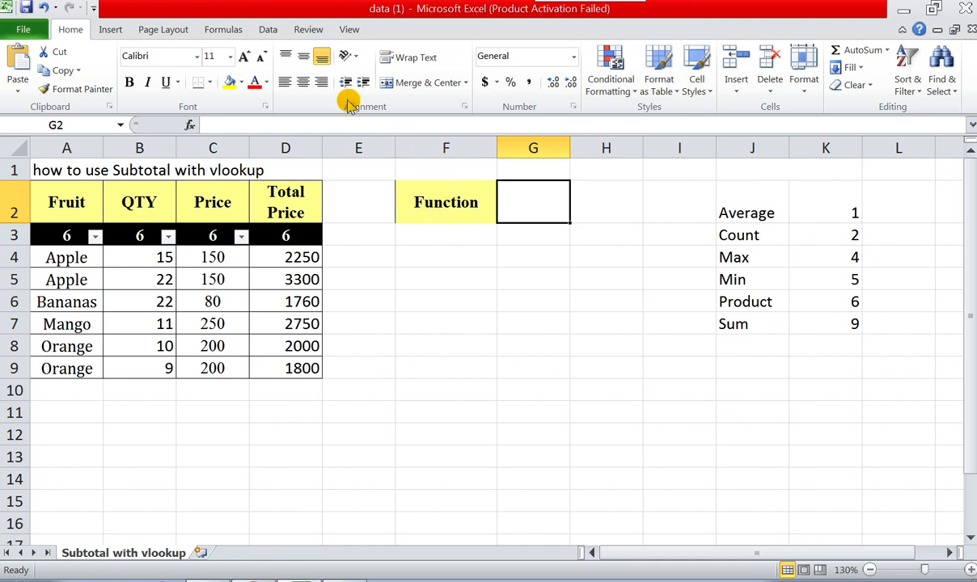
left_click(268, 31)
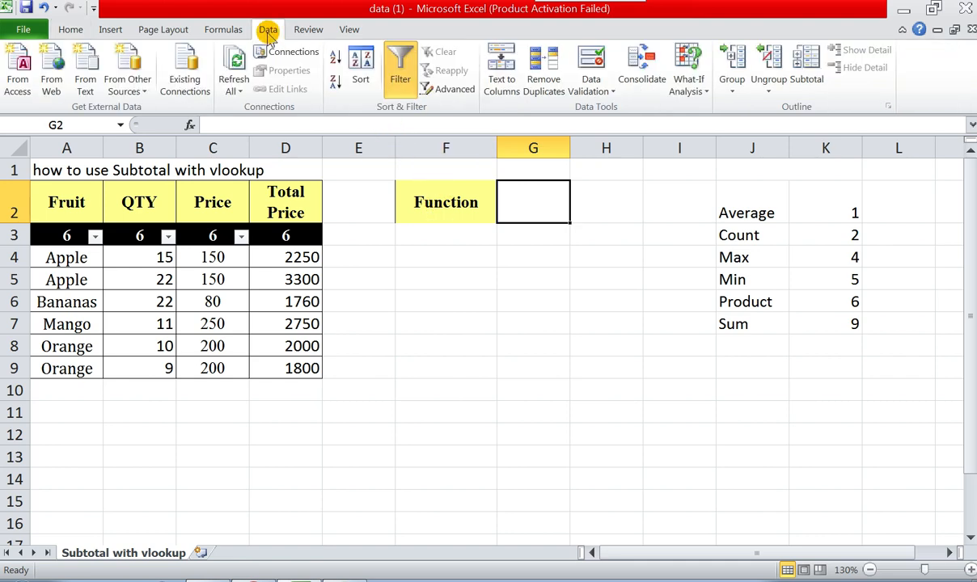
left_click(591, 63)
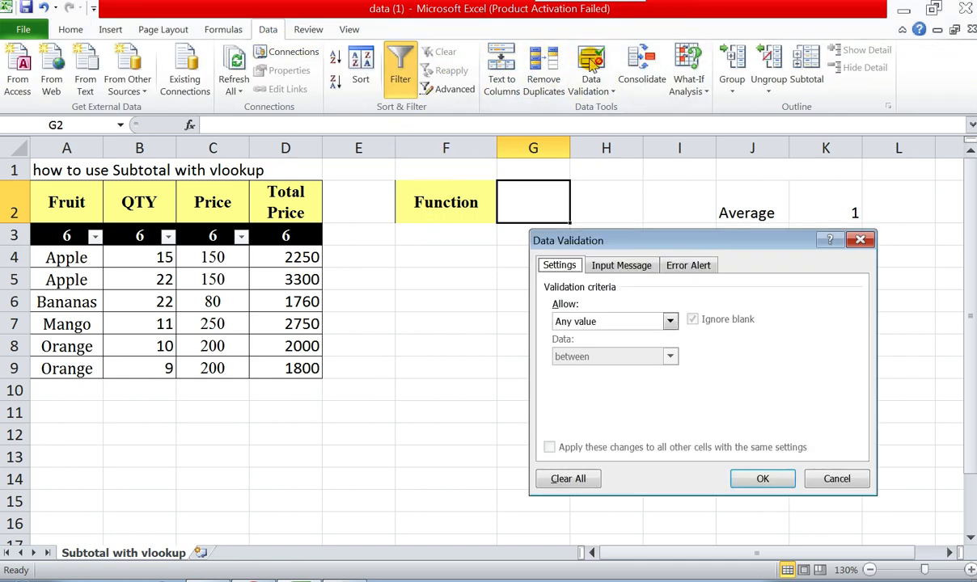
left_click(632, 321)
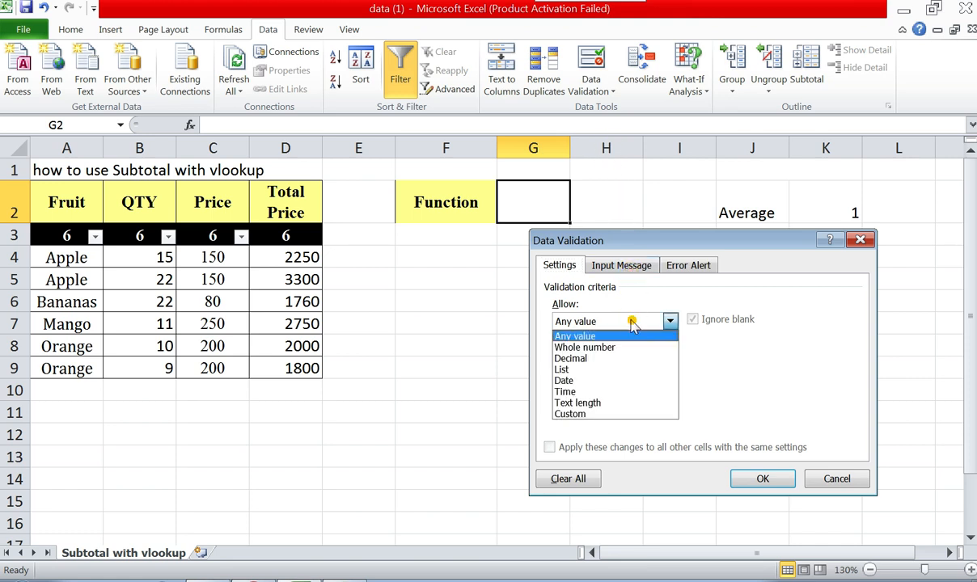
left_click(563, 370)
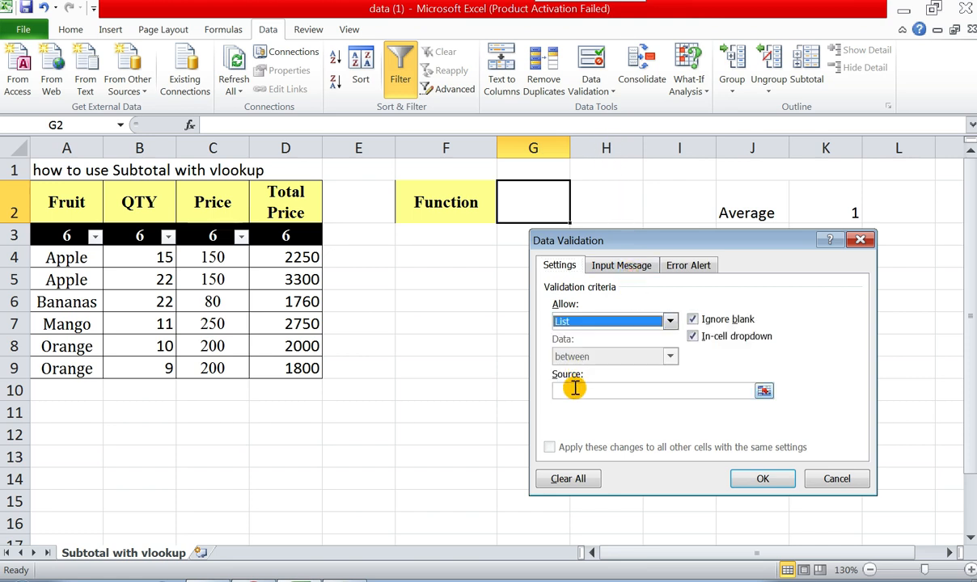
left_click(573, 388)
left_click_drag(684, 244, 432, 249)
left_click_drag(765, 199, 748, 332)
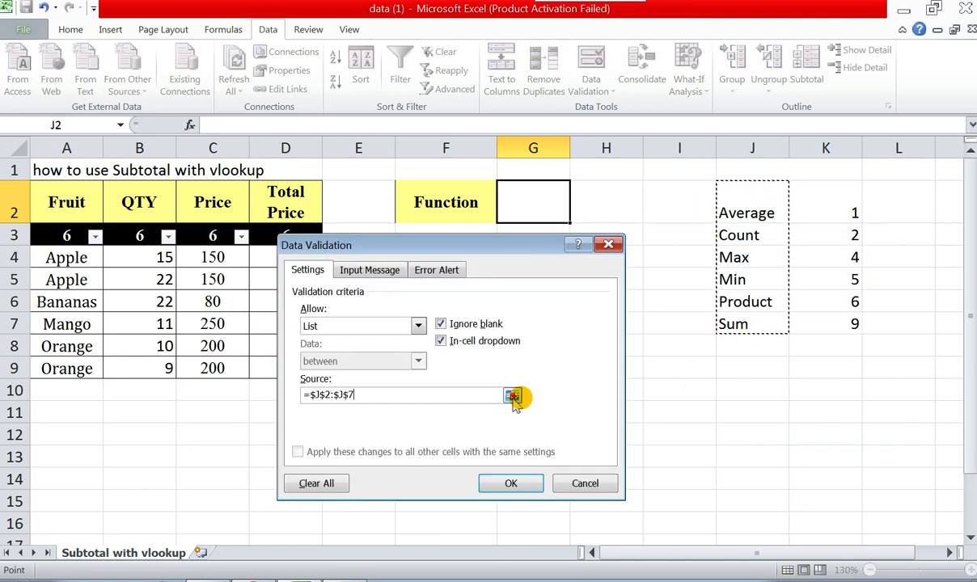
left_click(508, 484)
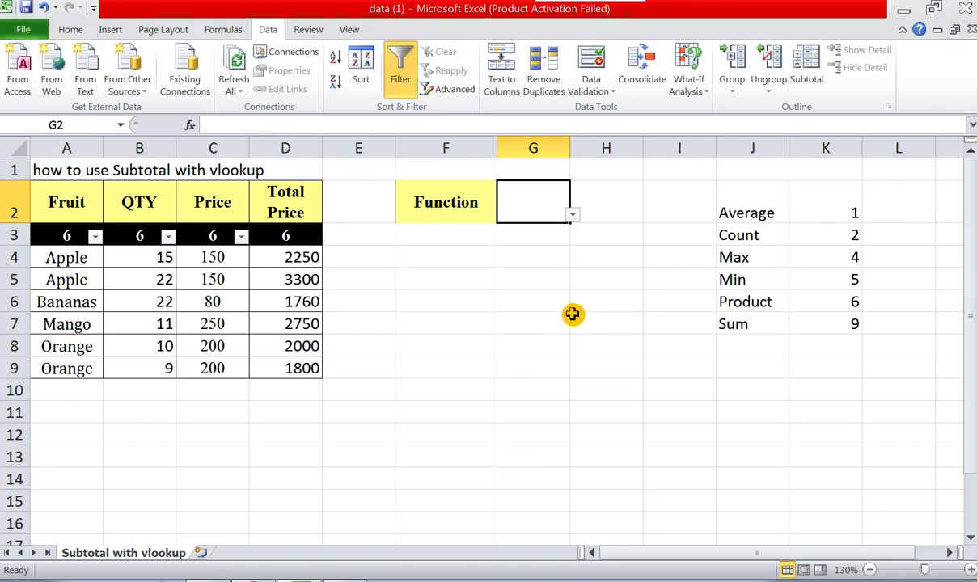
- Choose Sum as the function in G2 and auto-fit the width of the Price column
left_click(572, 216)
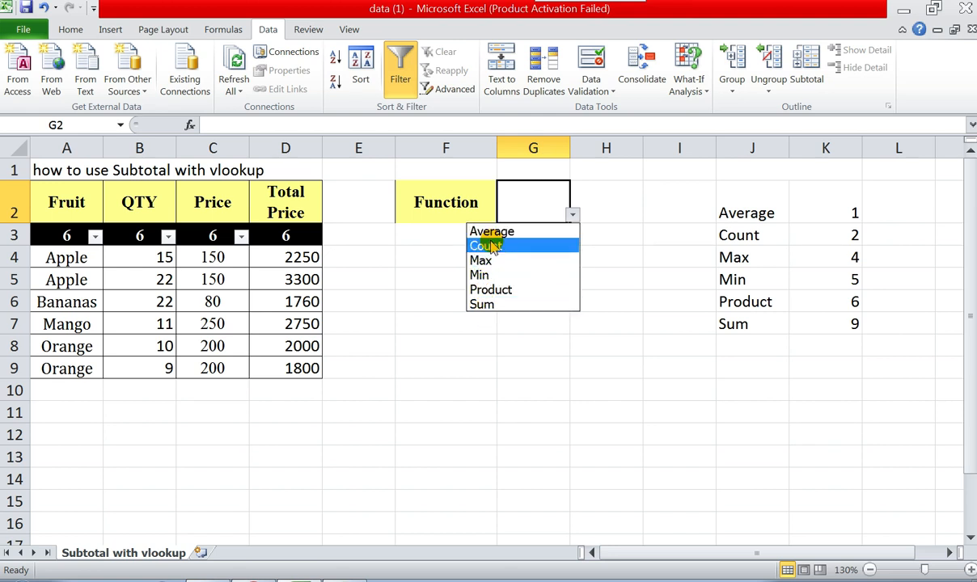
left_click(495, 304)
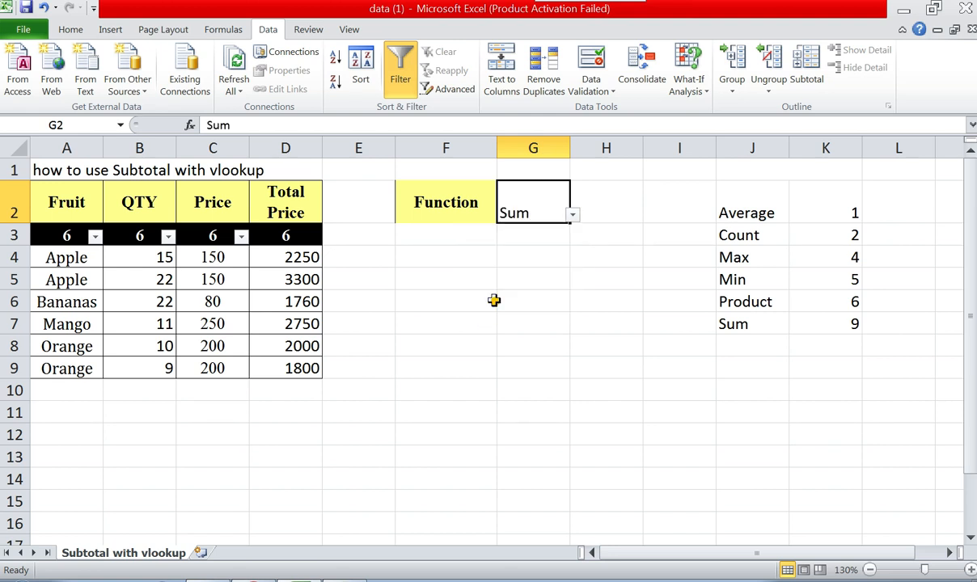
left_click(593, 202)
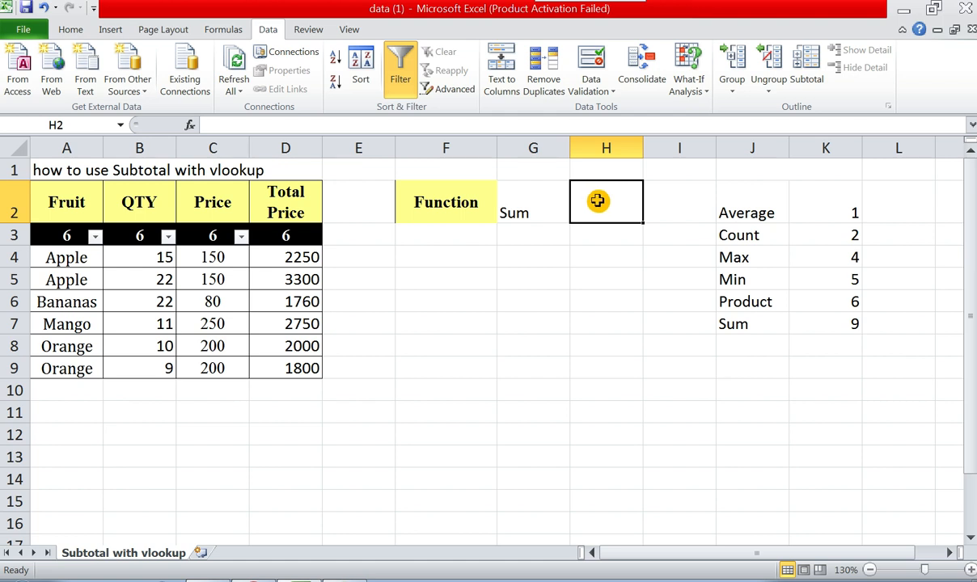
double_click(251, 150)
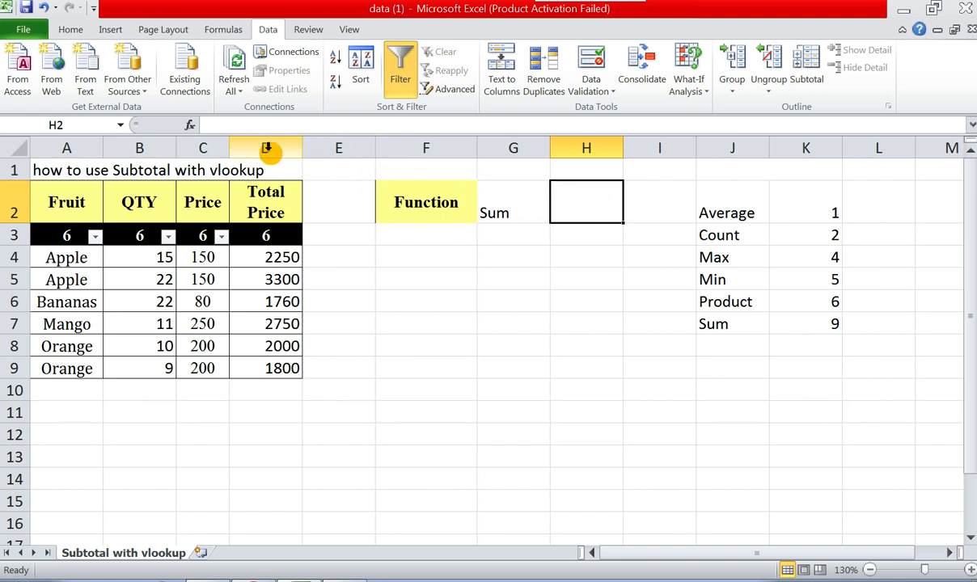
- Insert a VLOOKUP function in cell H2 with G2 as its lookup value
left_click(191, 125)
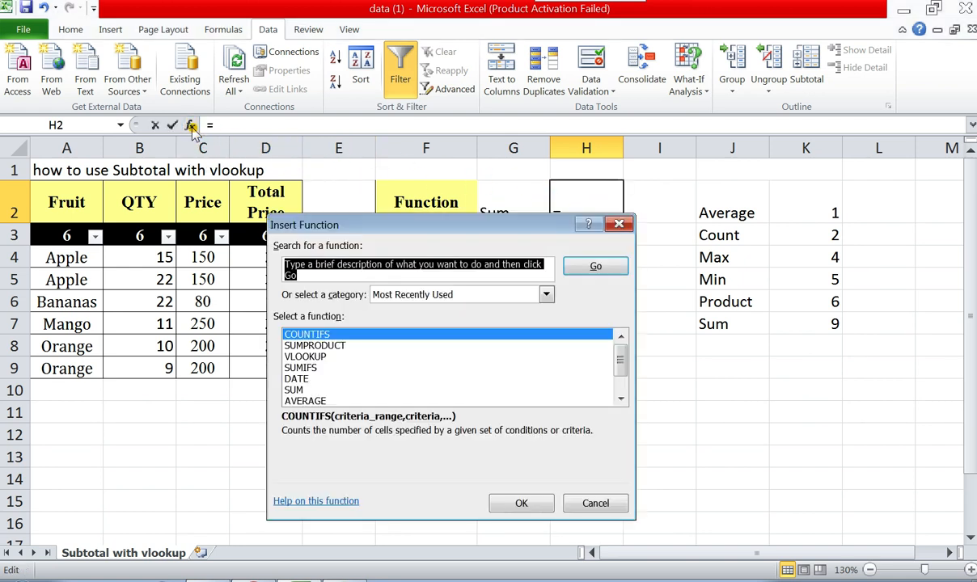
left_click(311, 357)
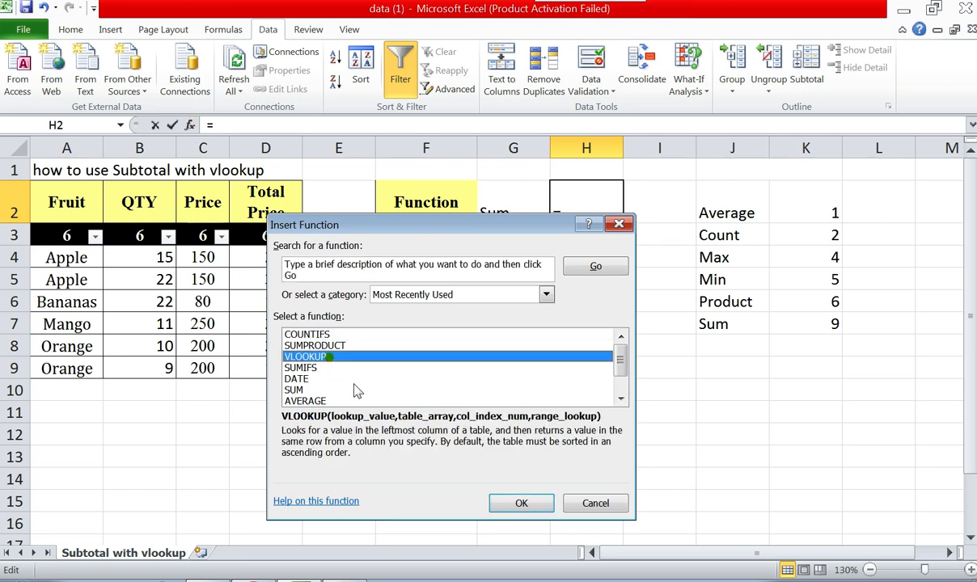
left_click(515, 506)
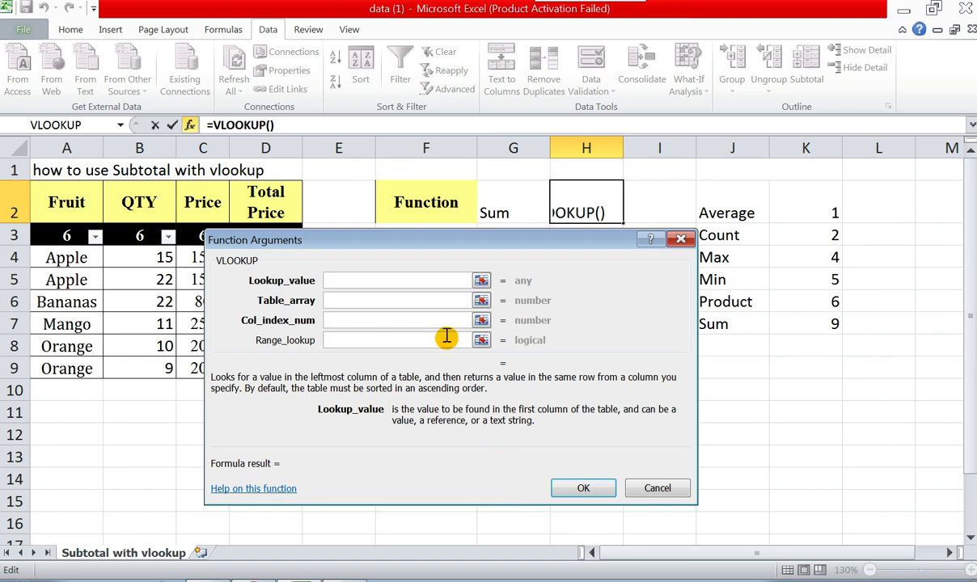
left_click_drag(449, 243, 572, 303)
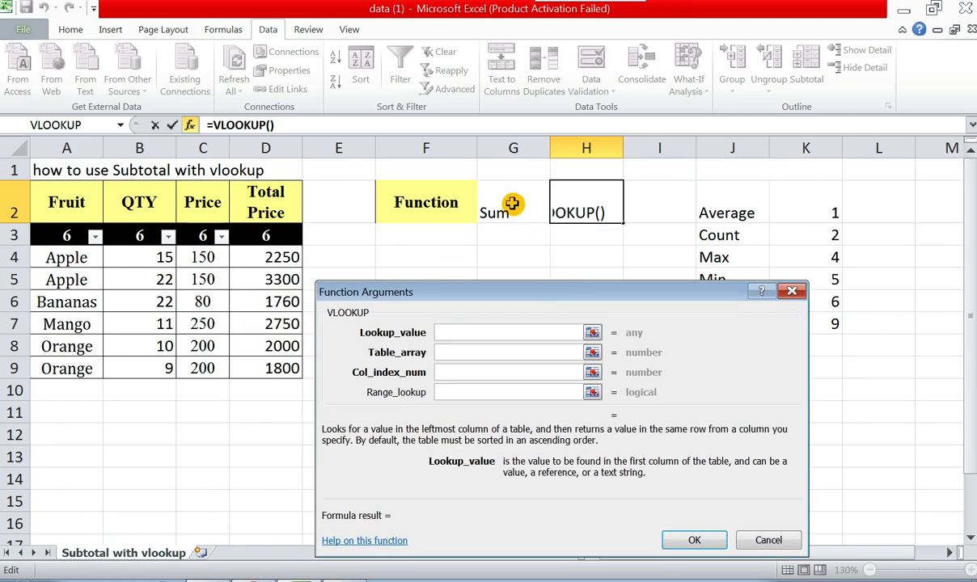
left_click(512, 203)
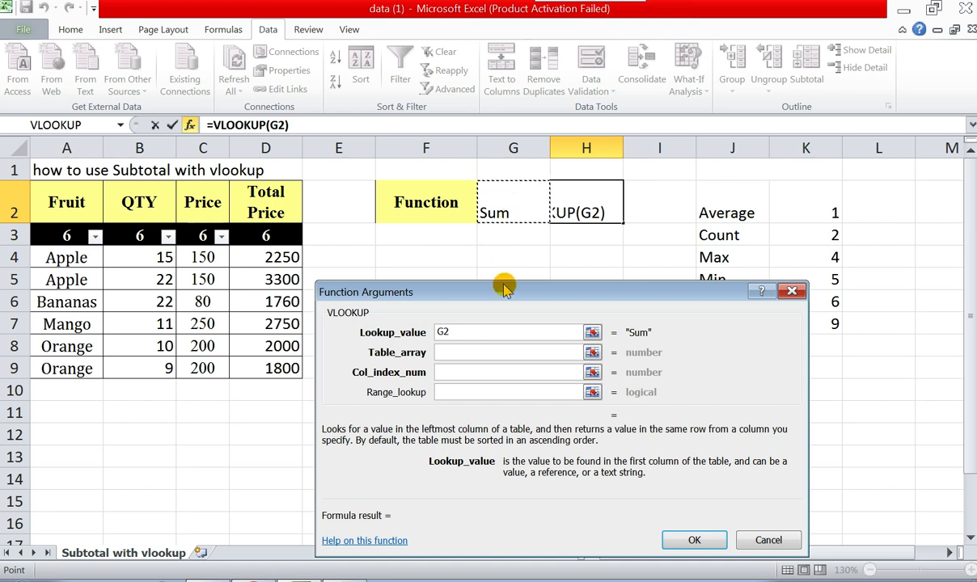
- Complete the H2 VLOOKUP with table array J2:K7, column index 2 and range lookup 0
left_click(449, 358)
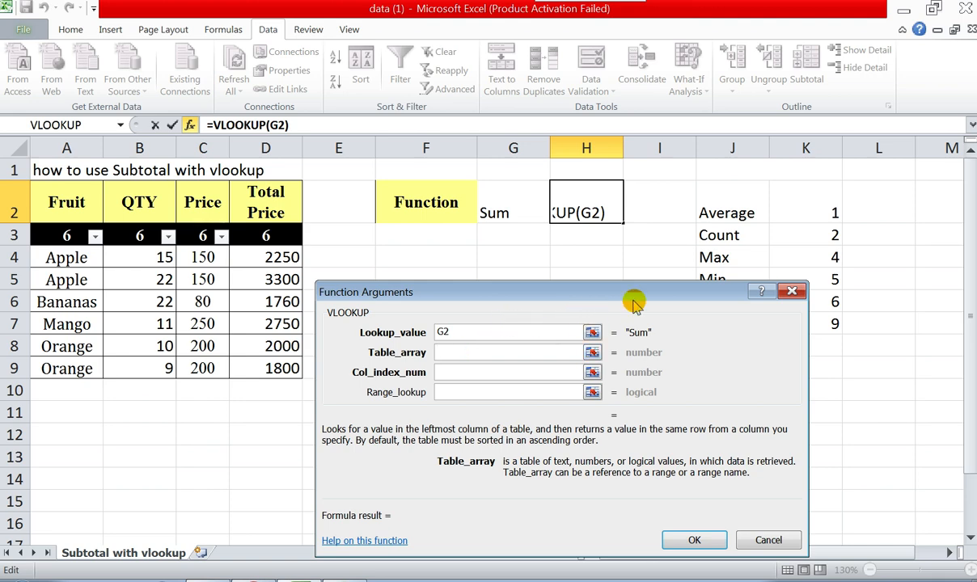
left_click_drag(635, 296, 462, 272)
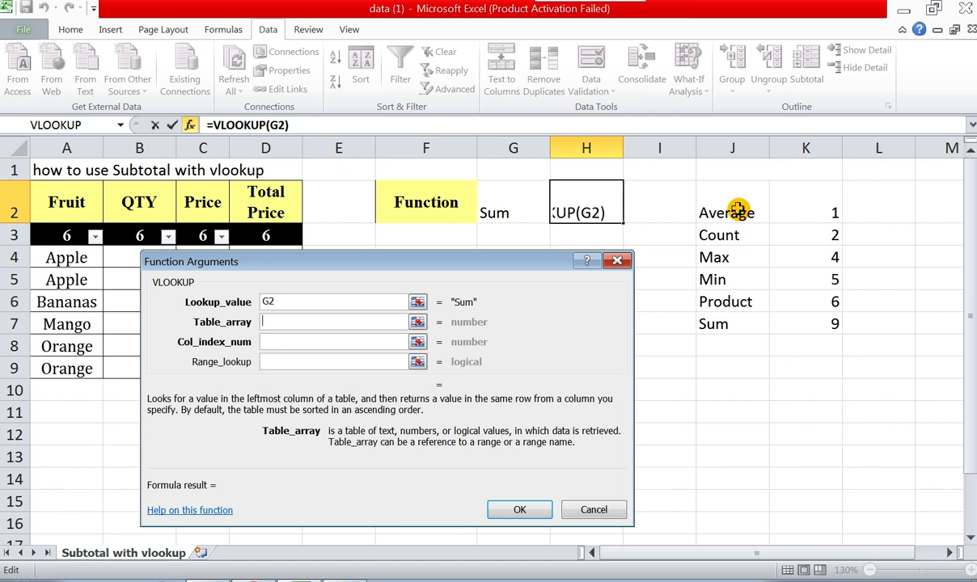
left_click_drag(738, 210, 796, 322)
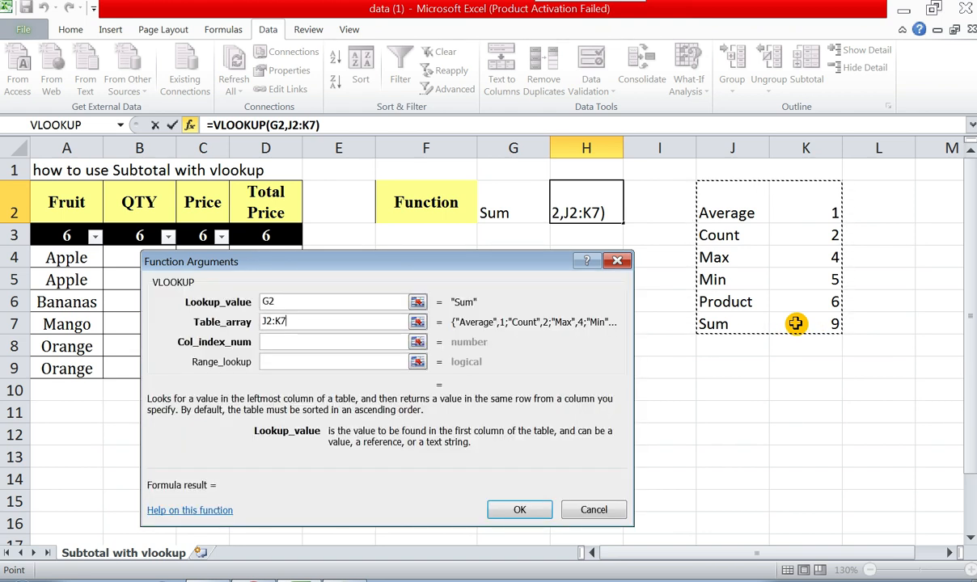
left_click(287, 343)
type("2")
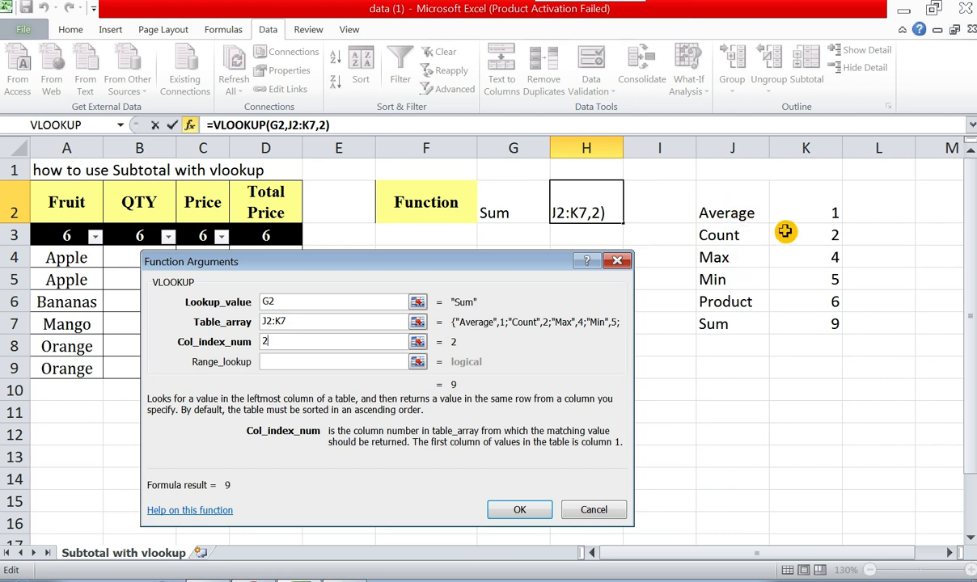
left_click(309, 362)
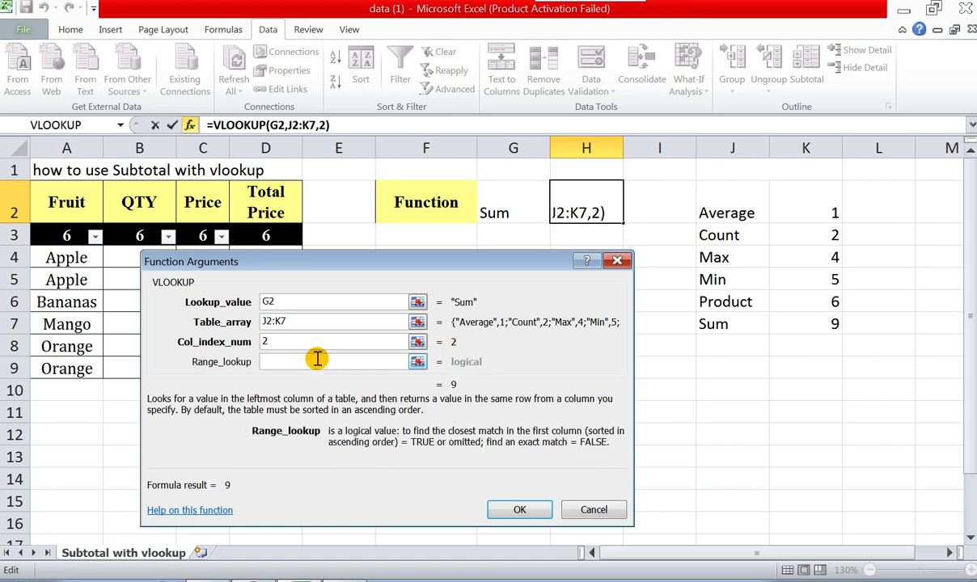
type("0")
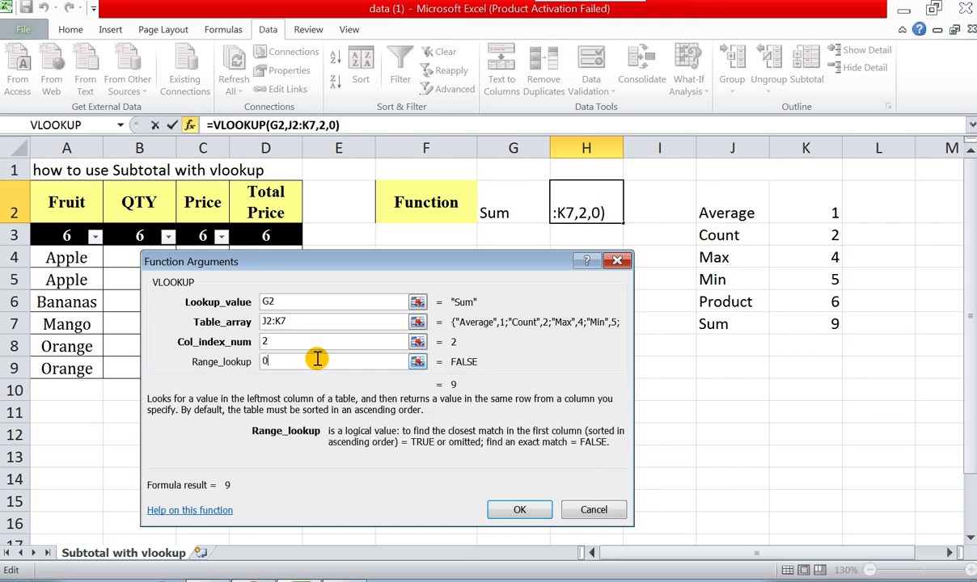
left_click(520, 508)
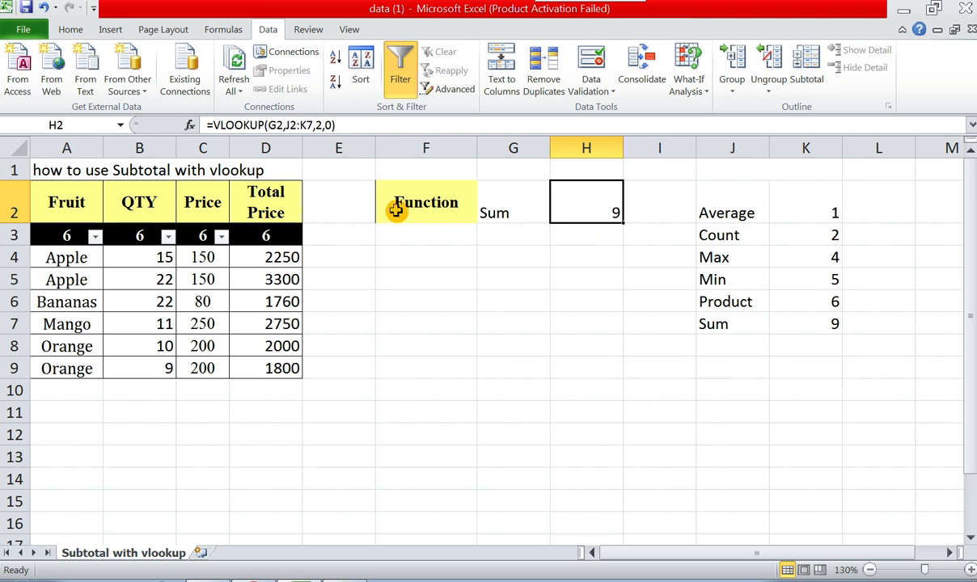
- Nest the VLOOKUP in H2 inside a SUBTOTAL function as its function number argument
left_click(211, 127)
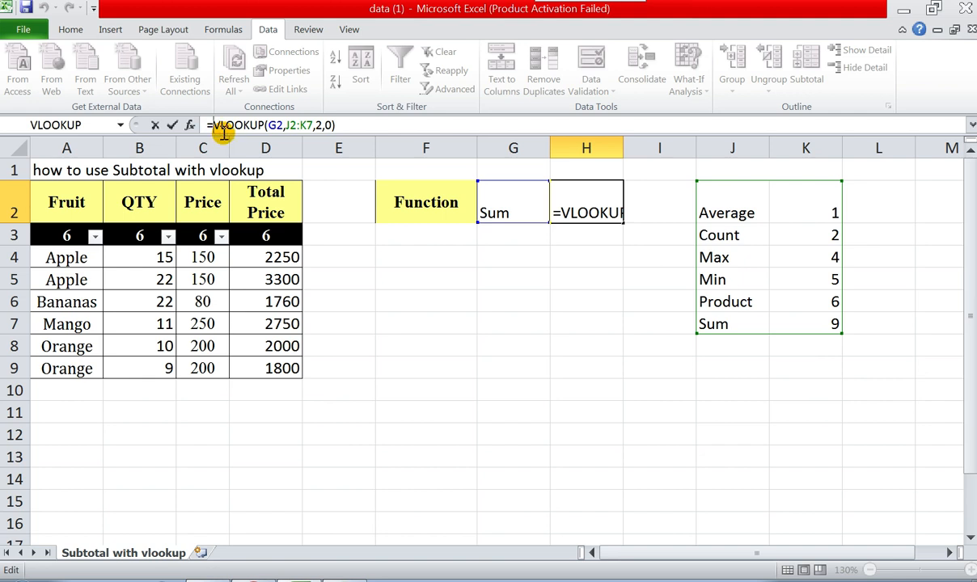
type("subt")
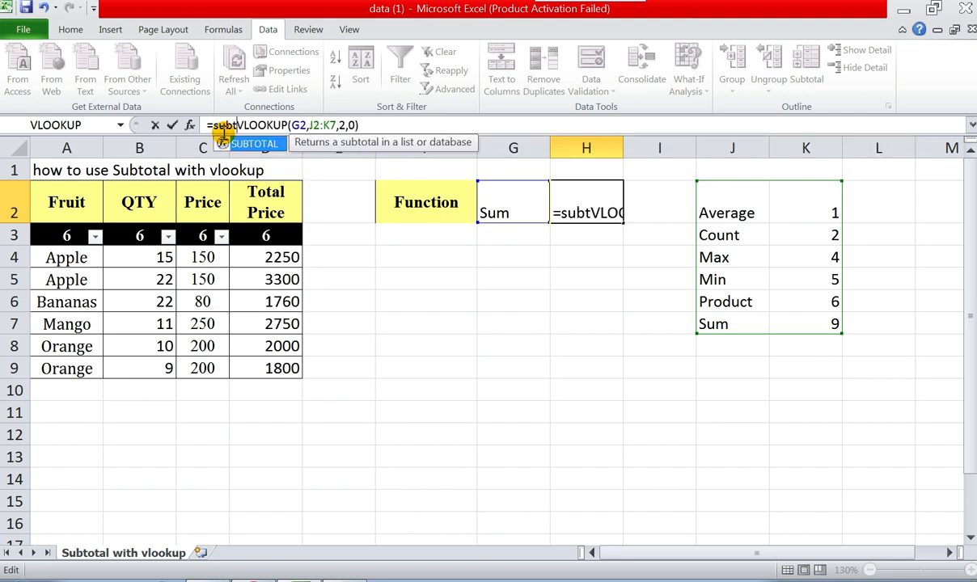
type("ota")
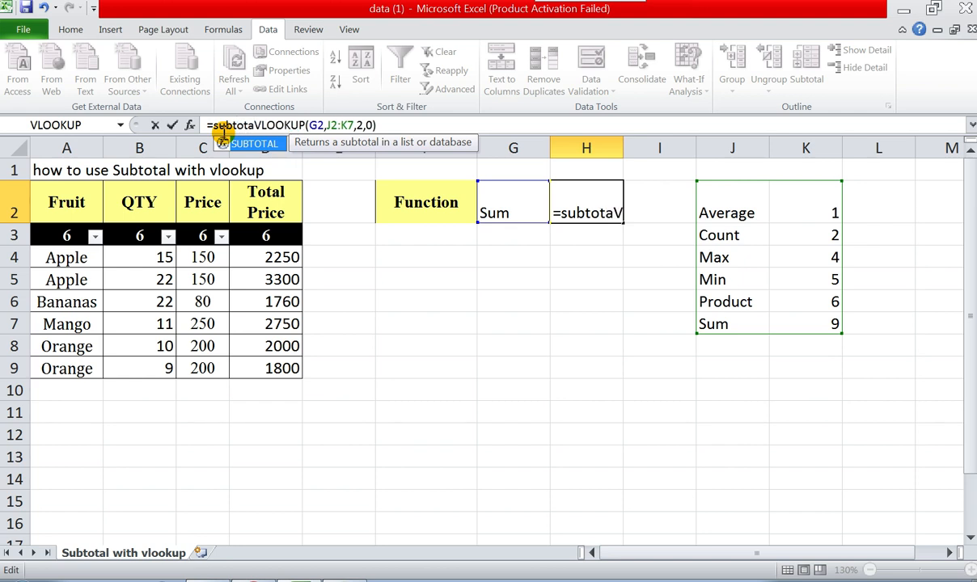
type("l")
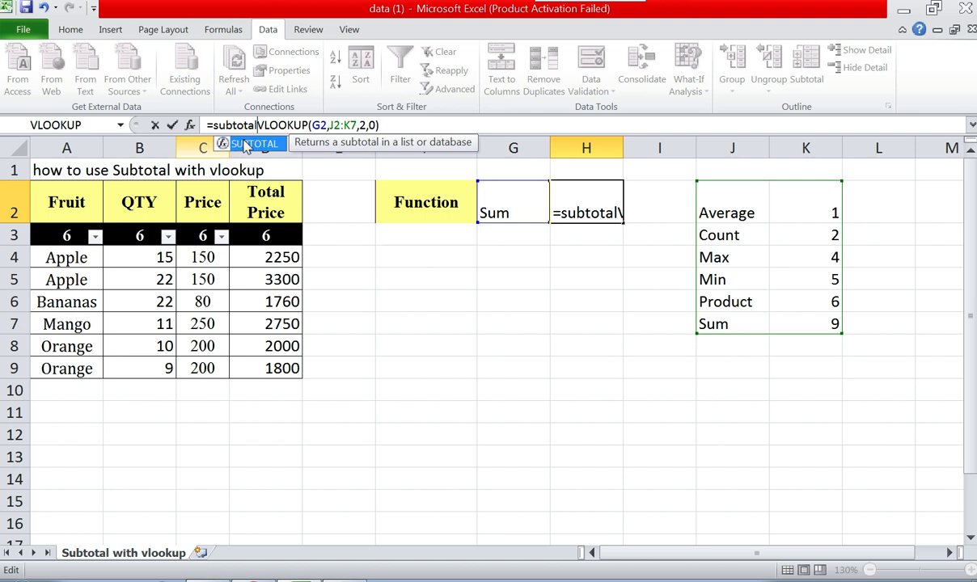
double_click(243, 143)
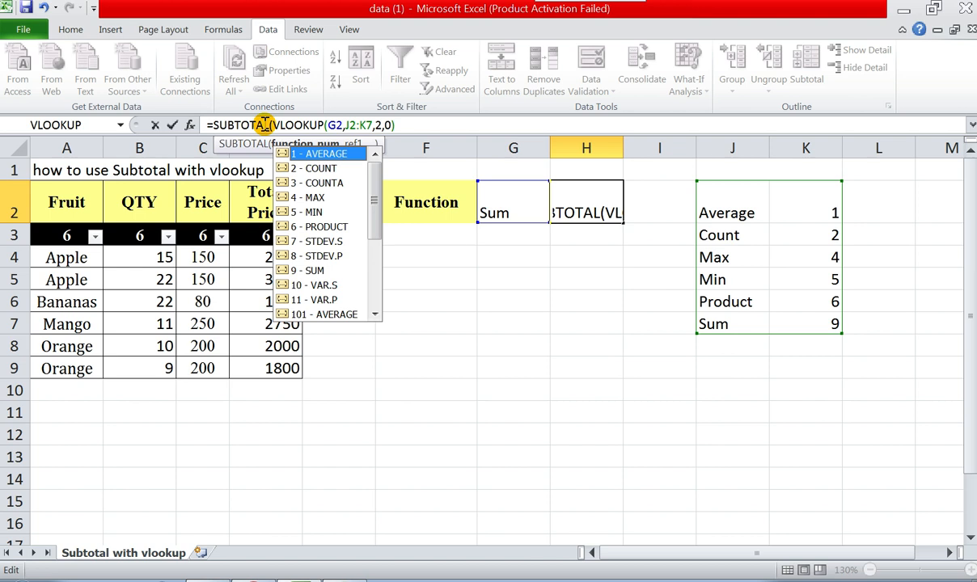
- Complete the H2 SUBTOTAL formula with G2 and the Total Price range D4:D9 as its references
left_click(398, 125)
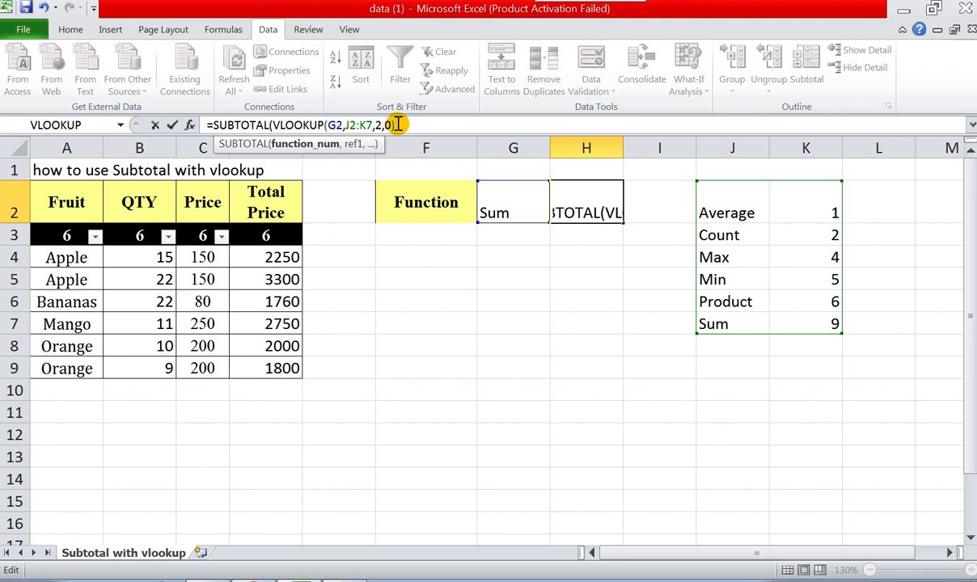
type(",")
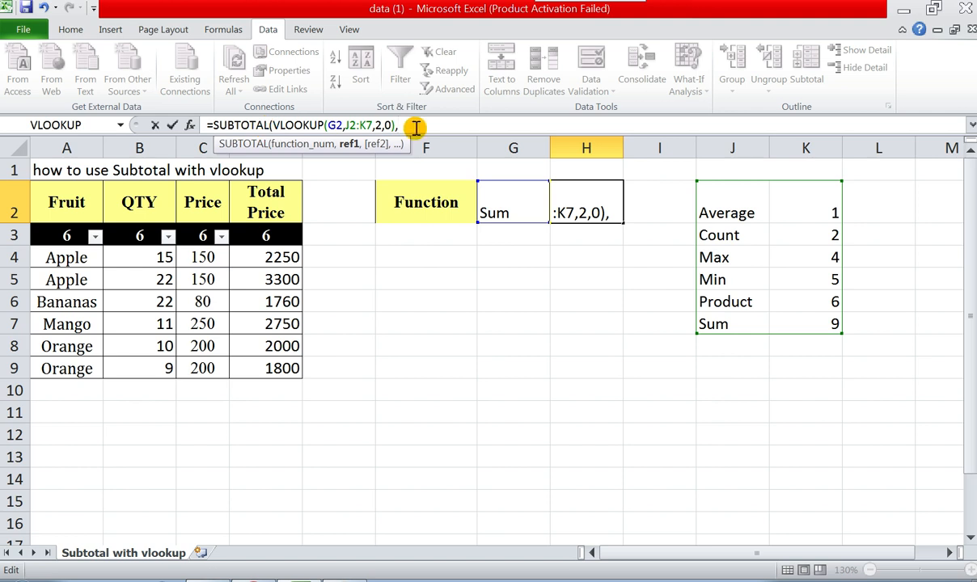
left_click(512, 203)
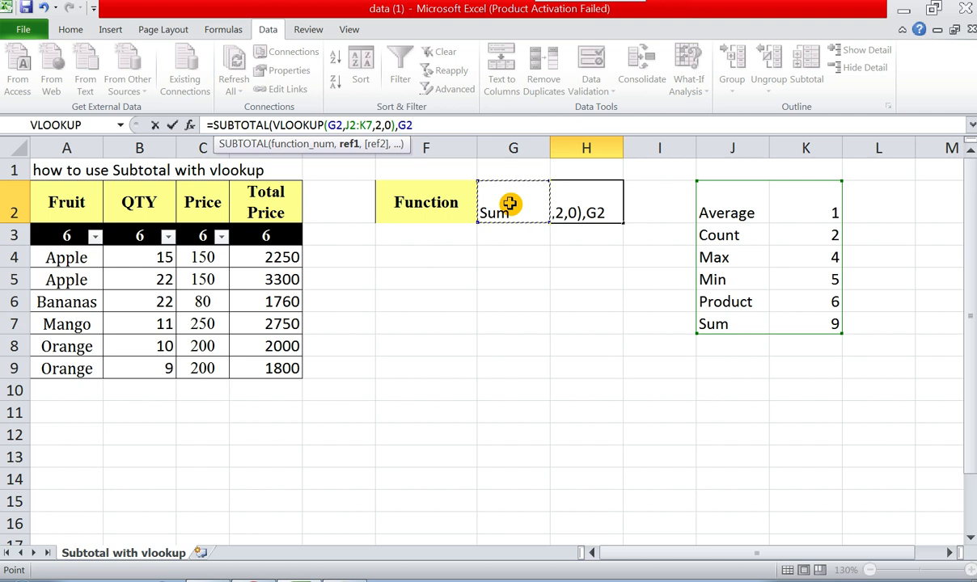
type(",")
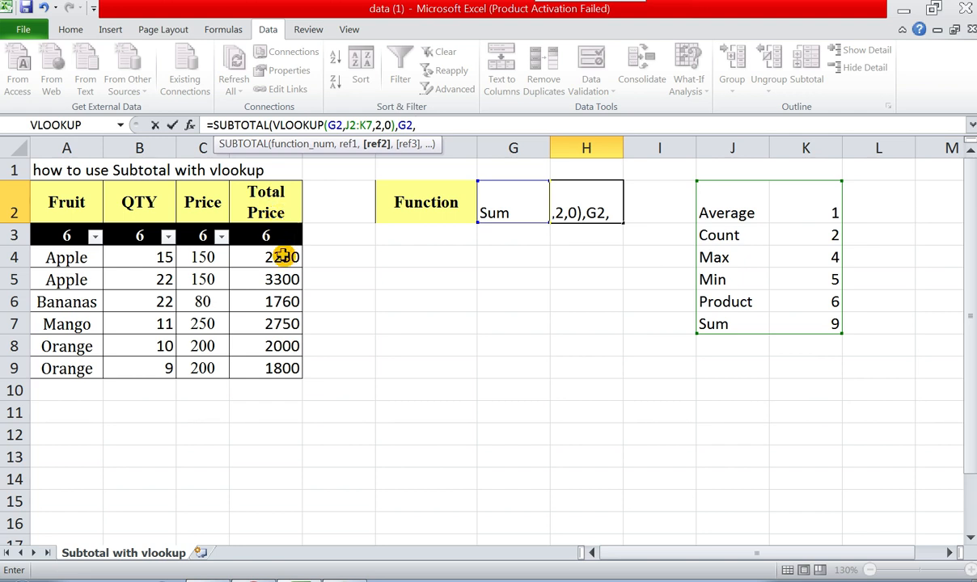
left_click_drag(275, 257, 279, 368)
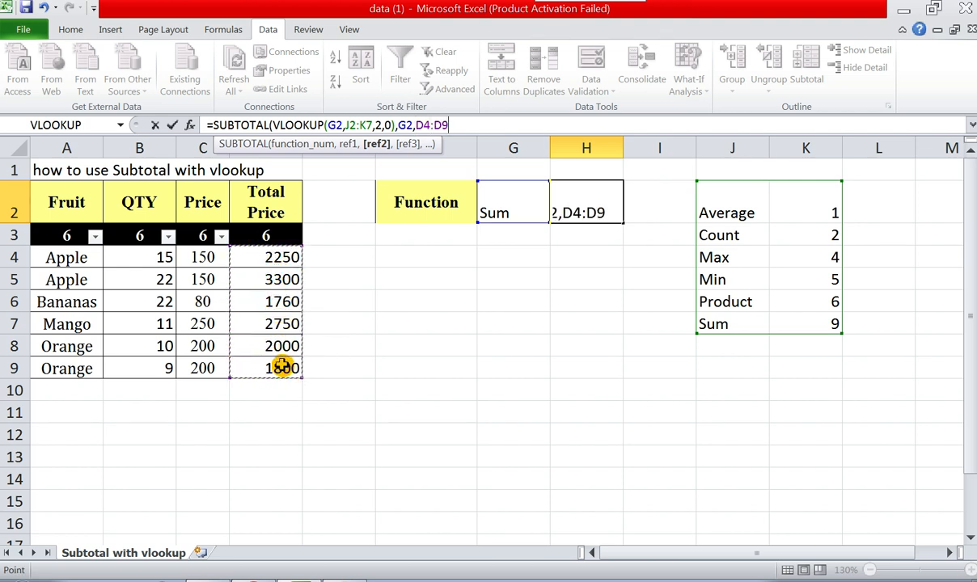
type(")")
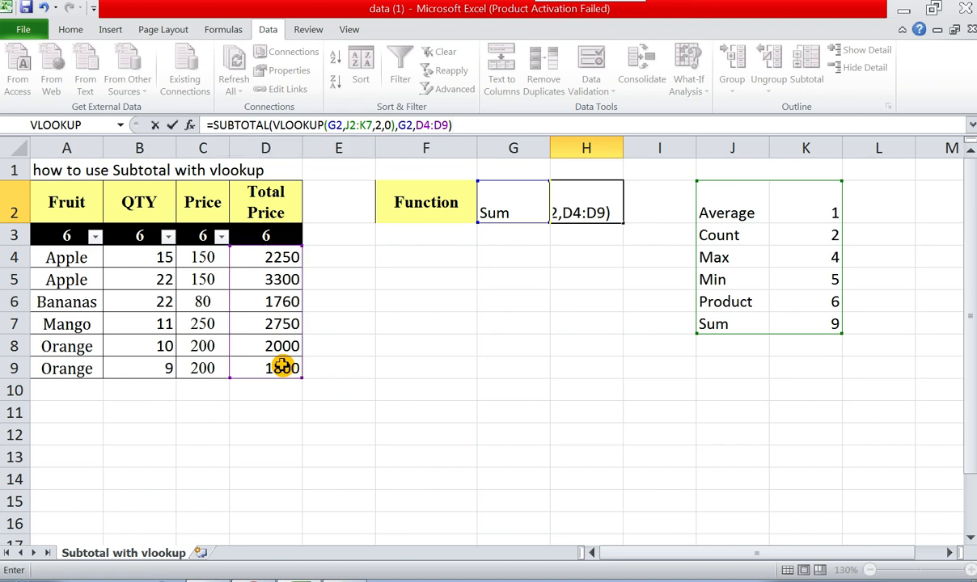
key("Return")
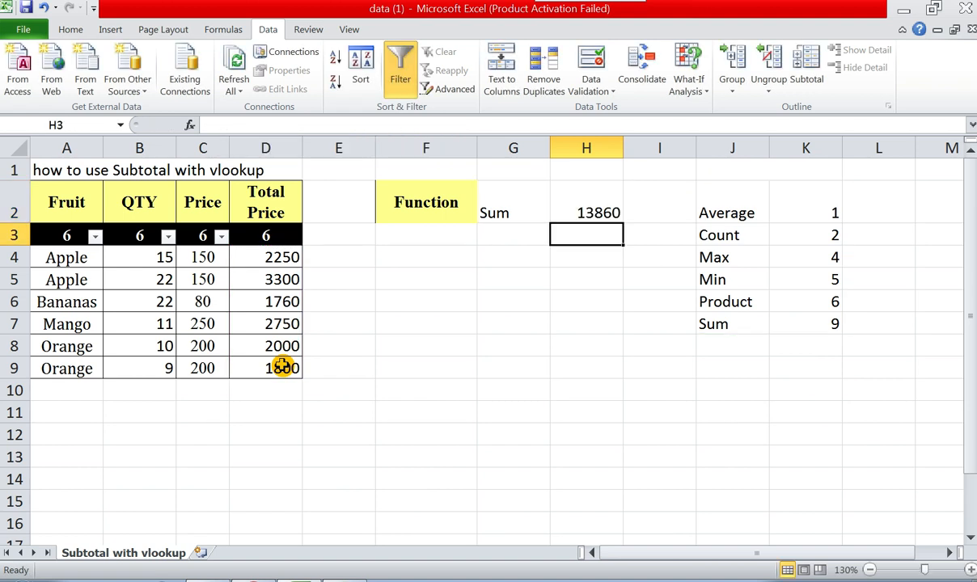
key("Up")
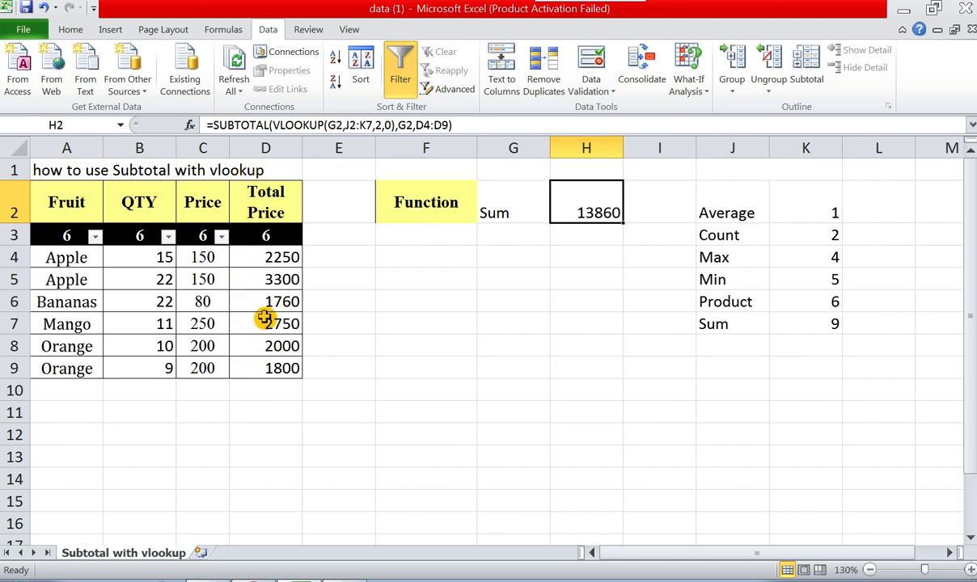
- Enter the formula =SUBTOTAL(9,D4:D9) in cell D10 below the Total Price column
left_click(266, 391)
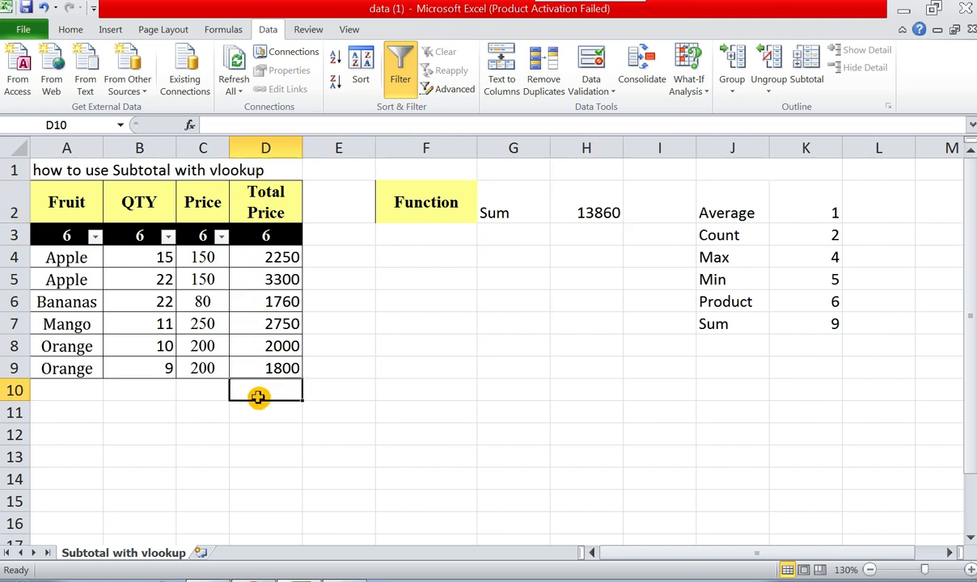
type("=sut")
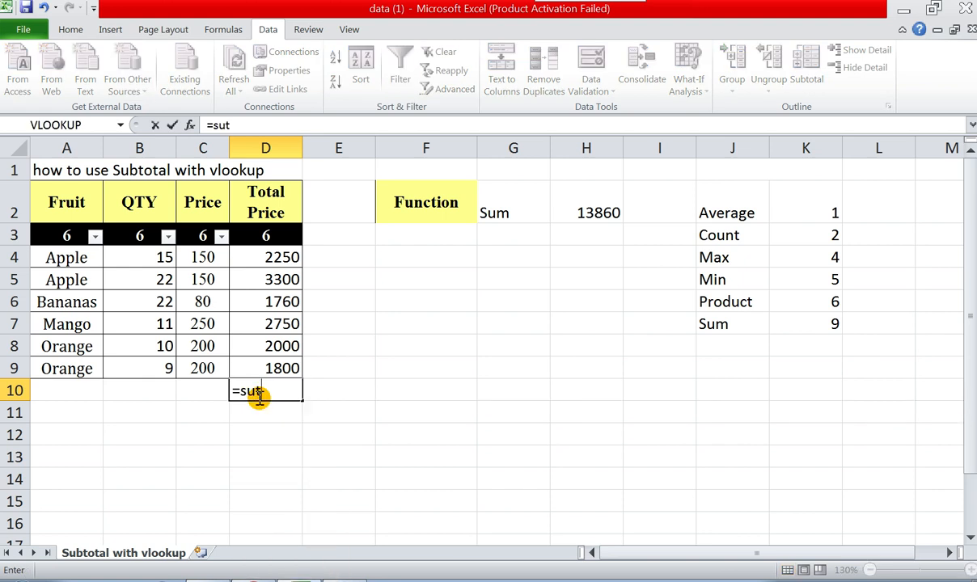
type("ot")
key("BackSpace")
key("BackSpace")
key("BackSpace")
type("bto")
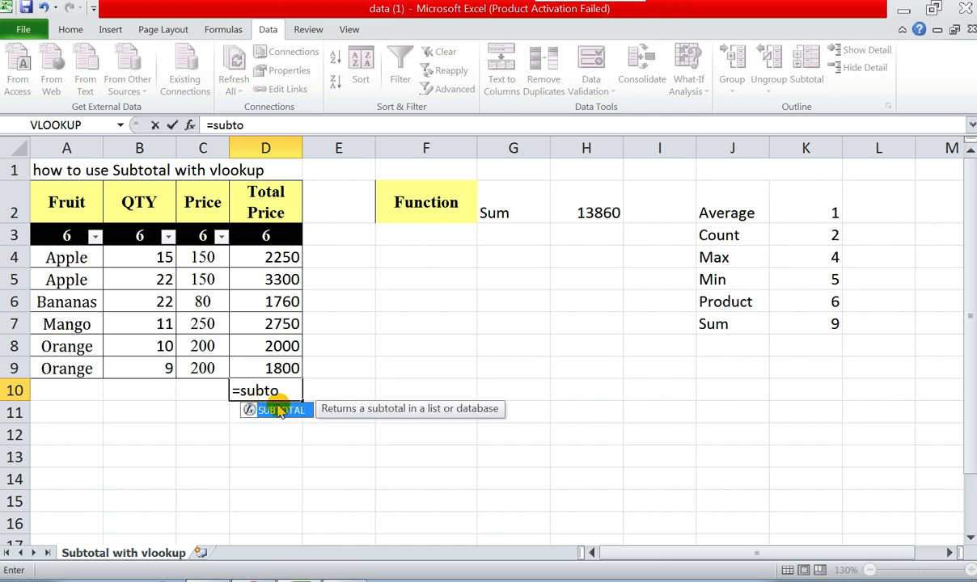
double_click(279, 410)
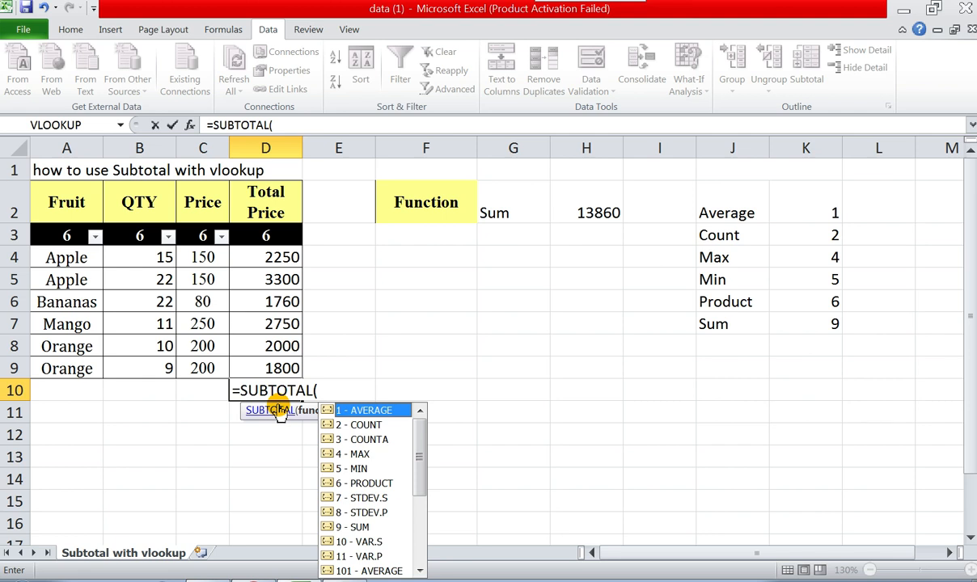
type("9,")
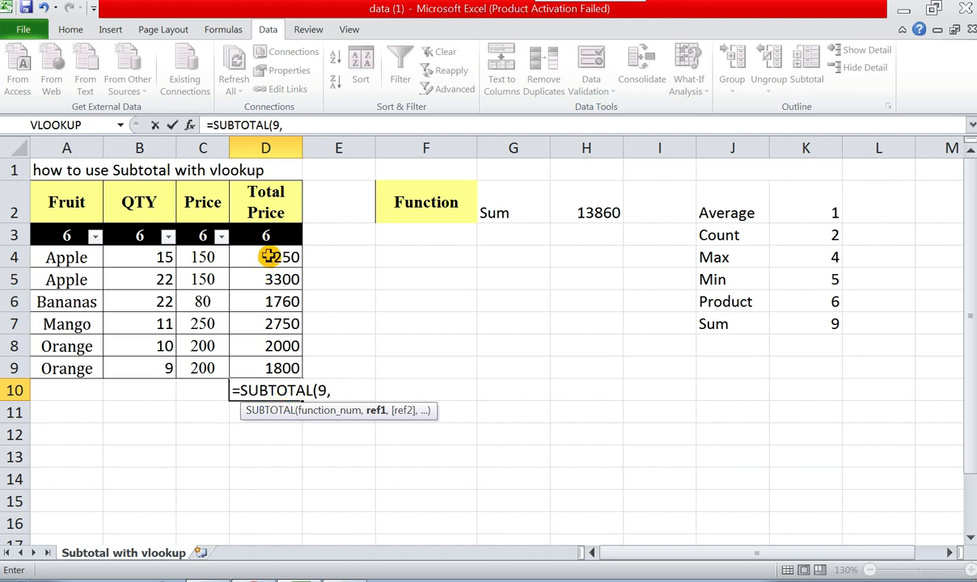
left_click_drag(266, 250, 256, 368)
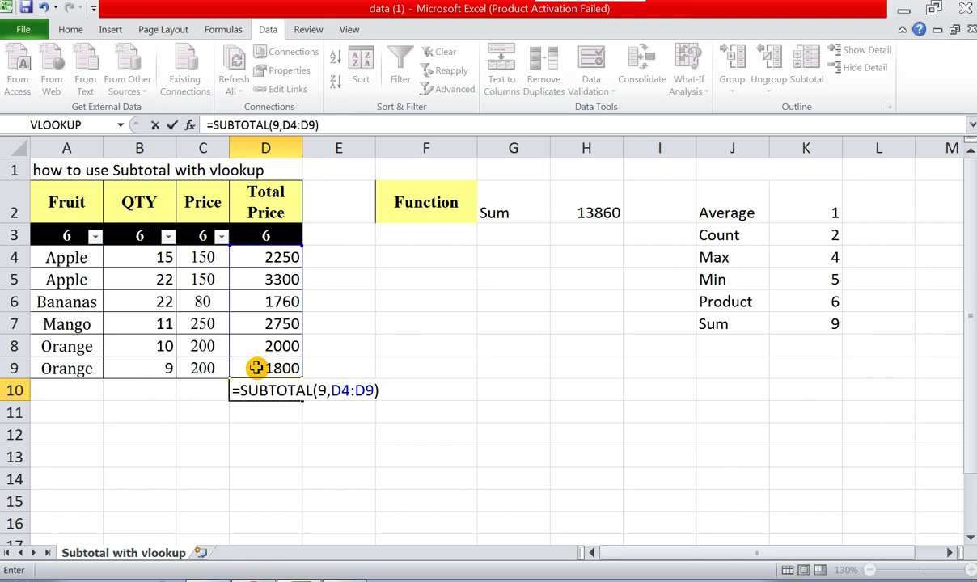
key("Return")
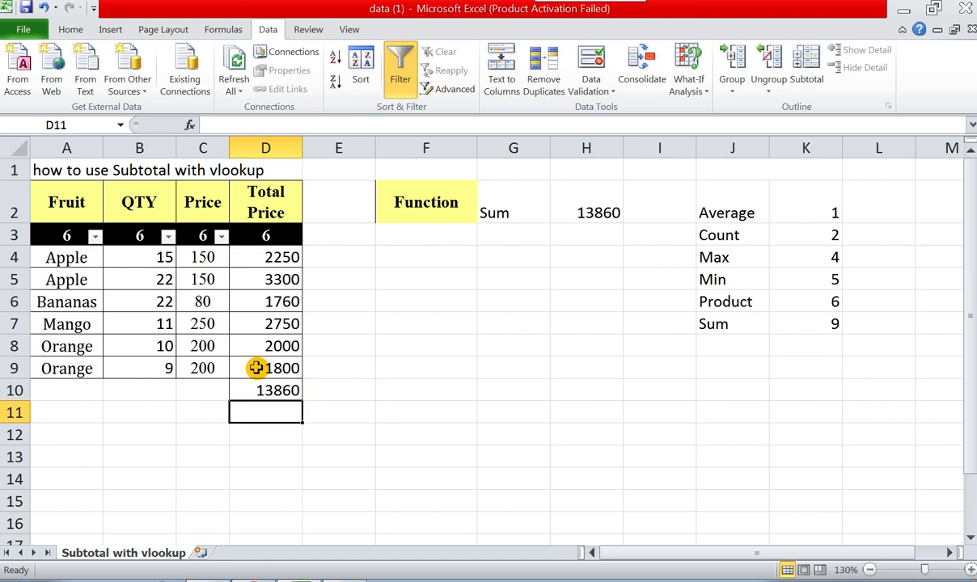
- Choose Average as the function in G2 and select cell E10 beside the Total Price subtotal
left_click(526, 215)
left_click(553, 214)
left_click(534, 230)
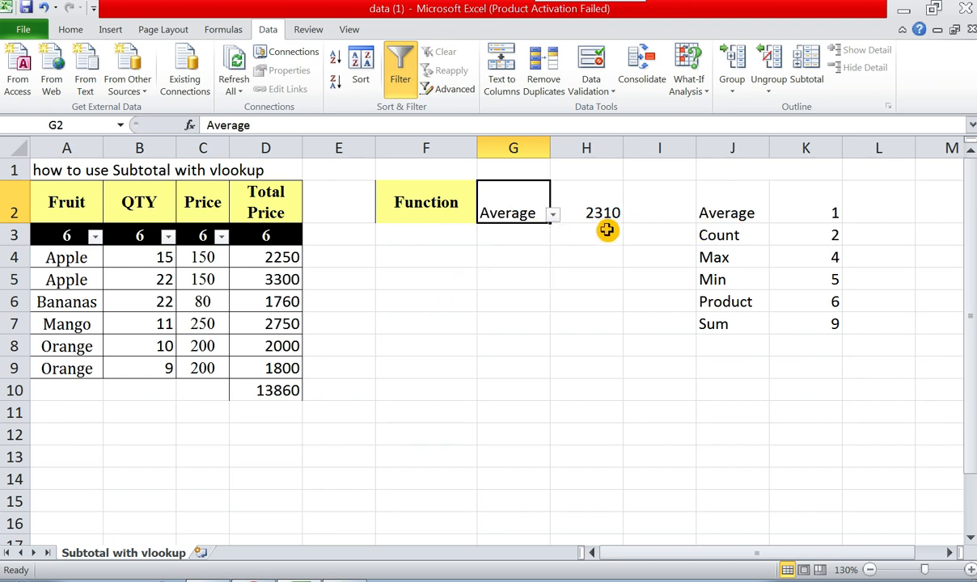
left_click(350, 388)
left_click_drag(201, 255, 203, 368)
left_click(314, 387)
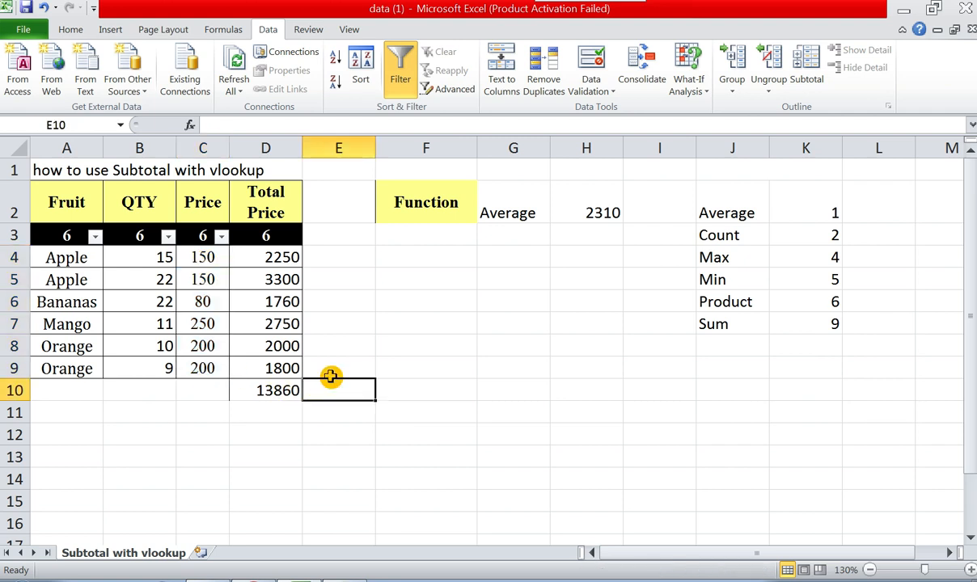
type("=")
key("Left")
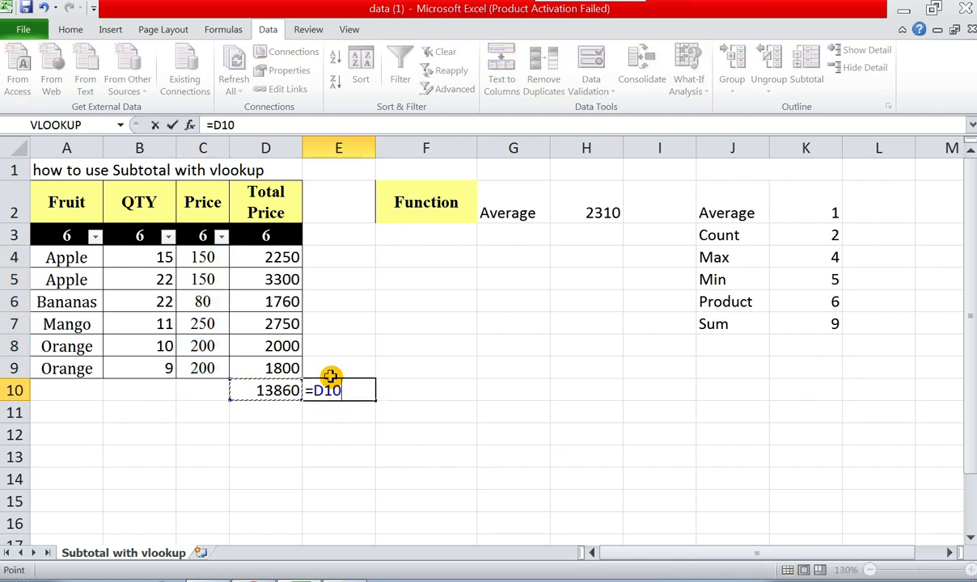
type("6")
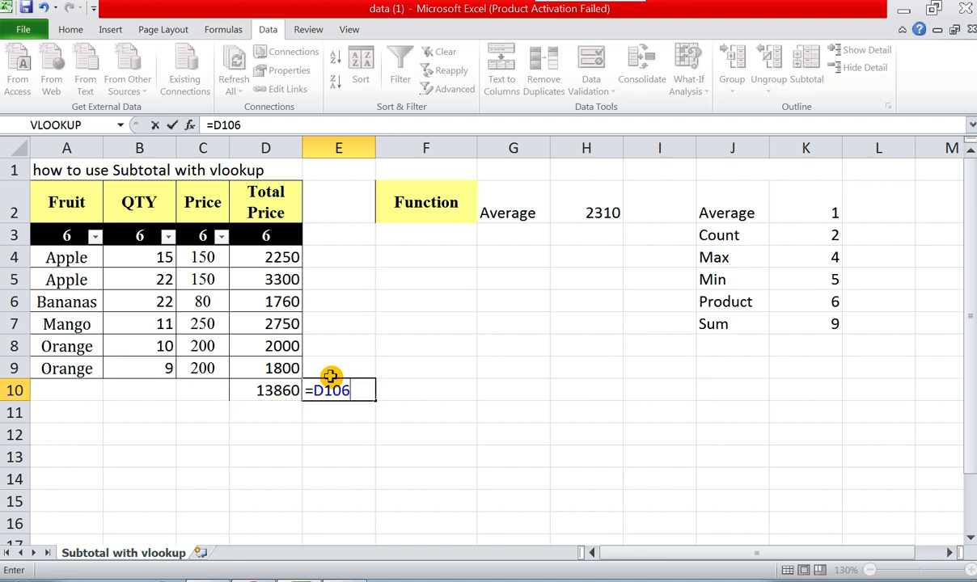
key("Return")
key("Up")
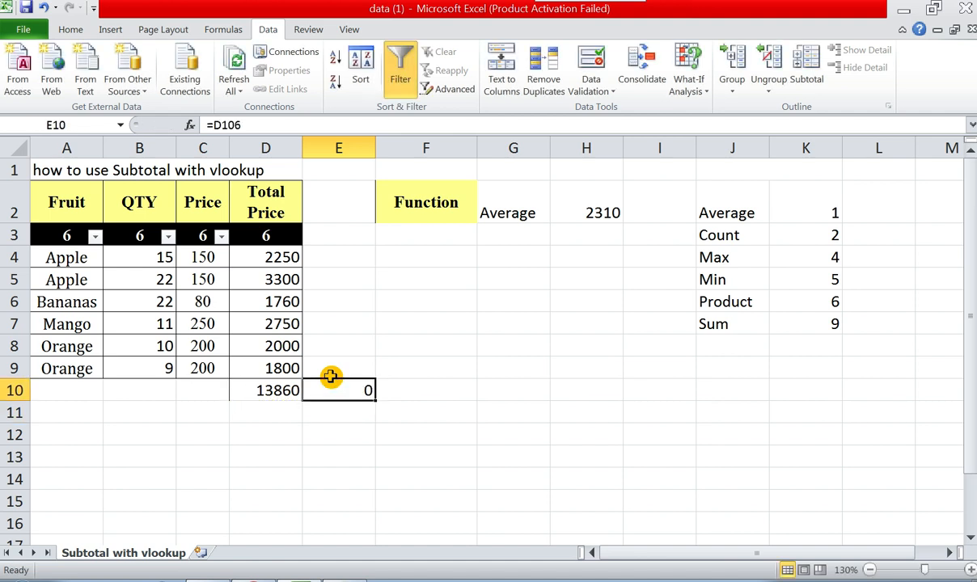
key("BackSpace")
- Enter the formula =D10/6 in cell E10 to check the average by hand
type("=")
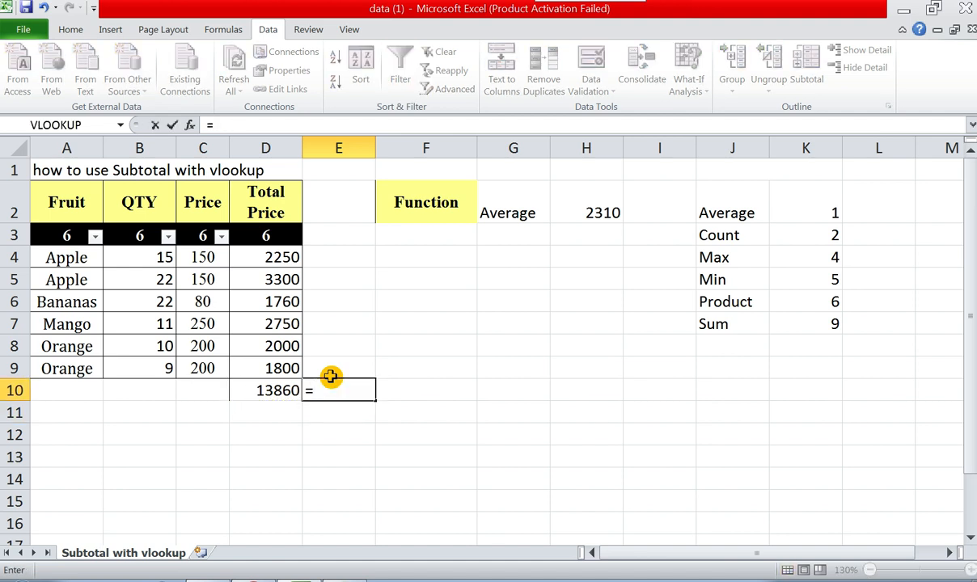
type("D10/6")
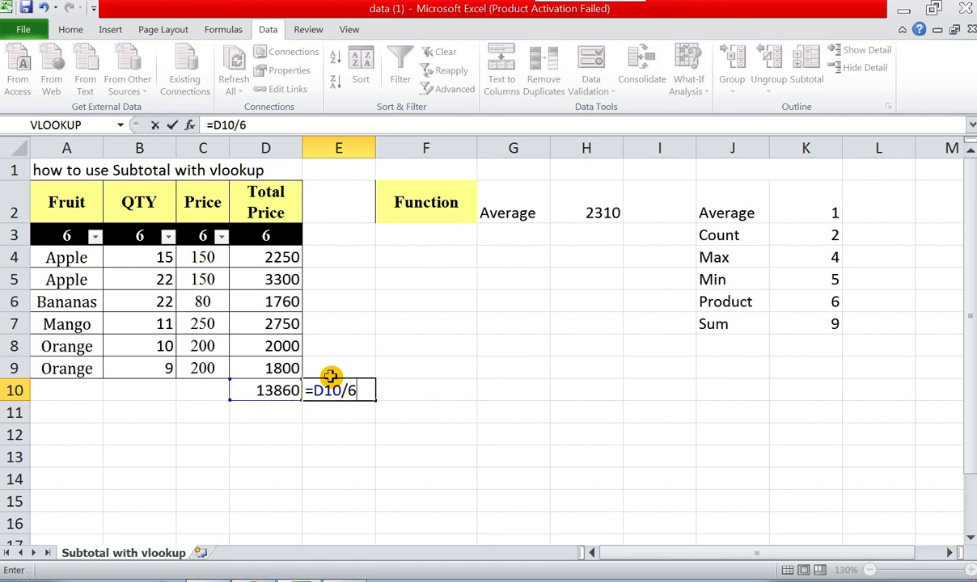
key("Return")
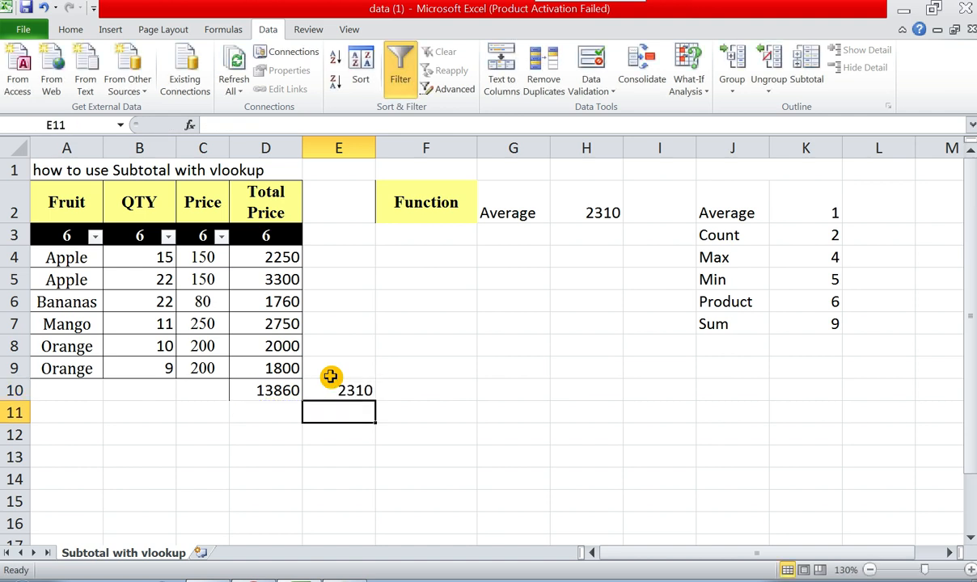
key("Up")
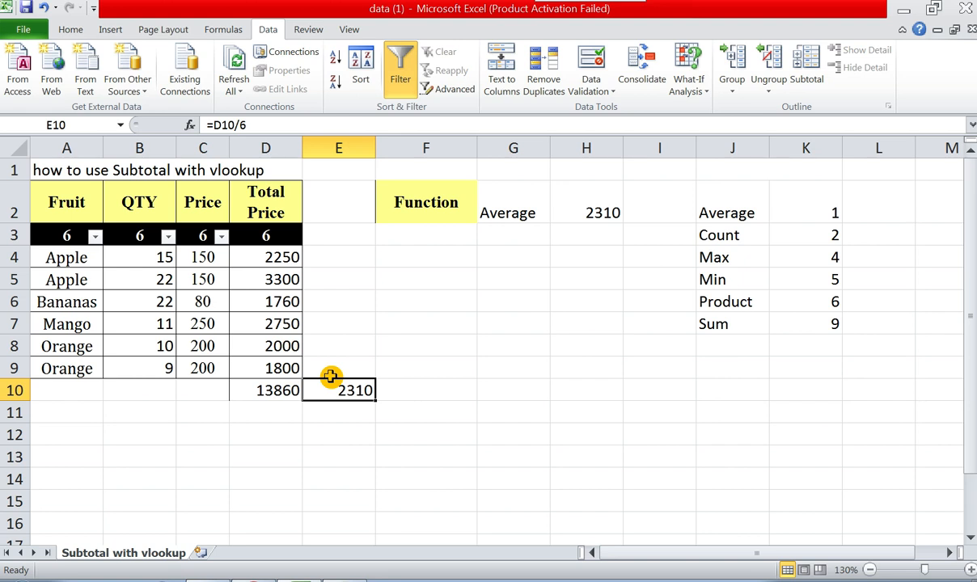
- Switch the function in G2 to Count and select the prices C4:C9 to check the count
left_click(516, 212)
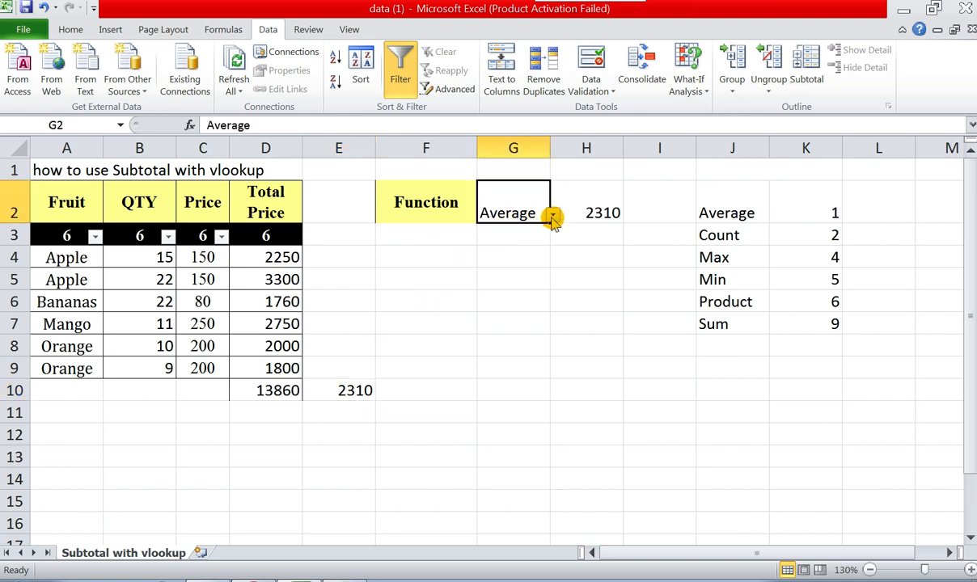
left_click(552, 216)
left_click(529, 244)
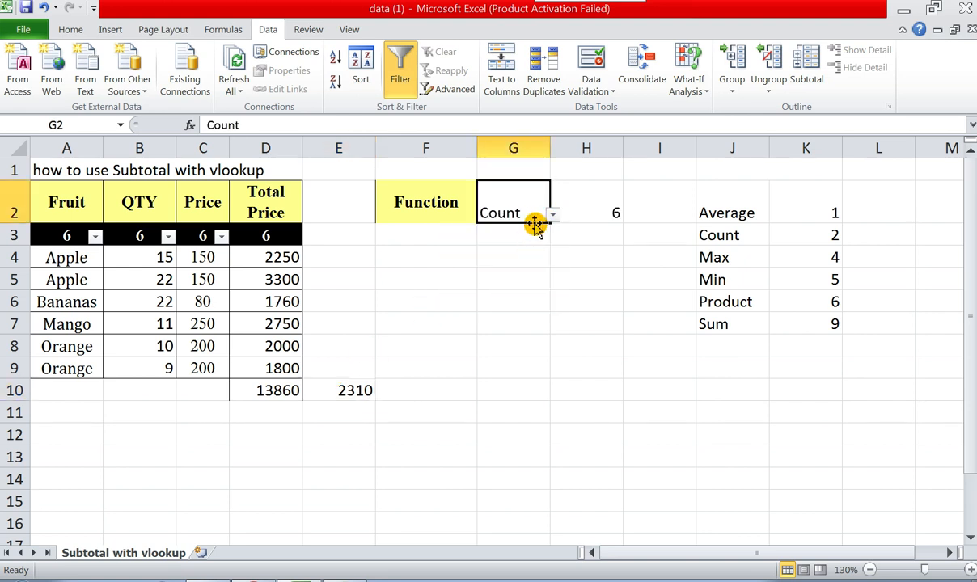
left_click_drag(186, 257, 195, 368)
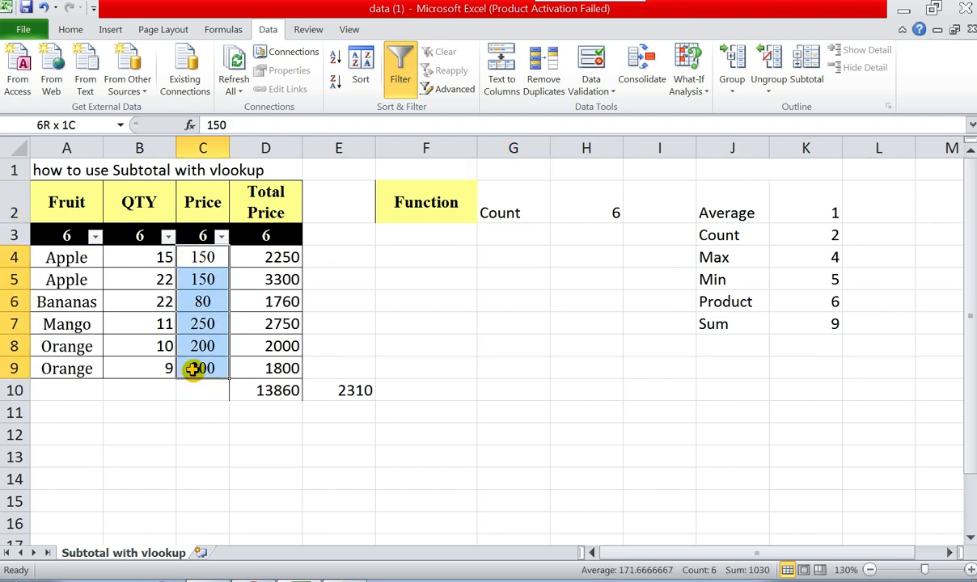
- Test the H2 formula by switching the function in G2 to Max, Min and back to Average
left_click(519, 210)
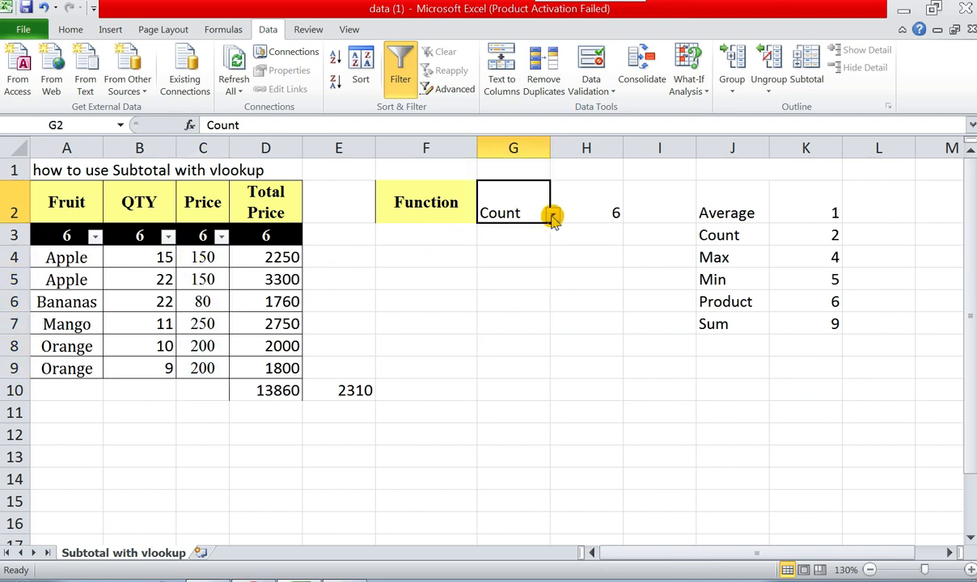
left_click(553, 217)
left_click(508, 259)
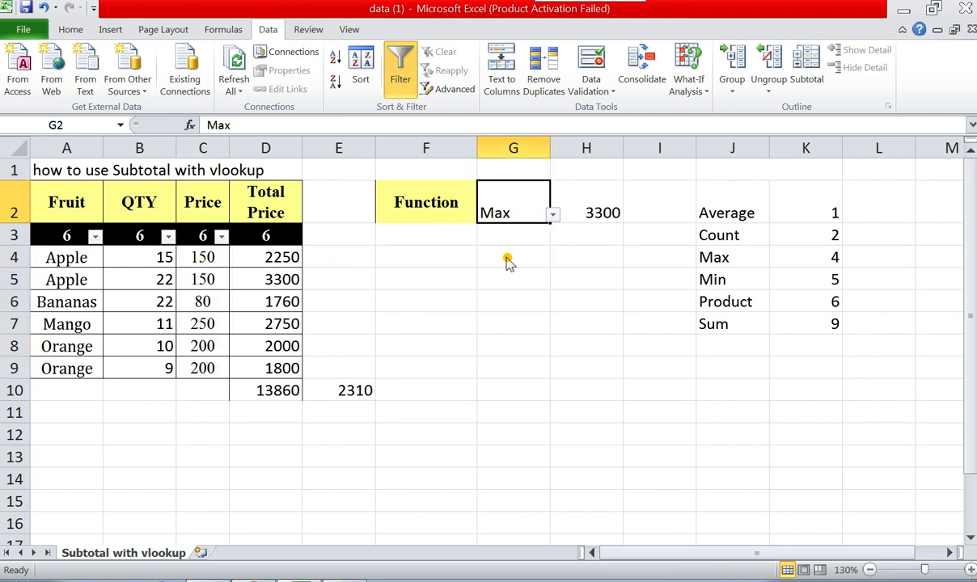
left_click(552, 215)
left_click(488, 274)
left_click(552, 214)
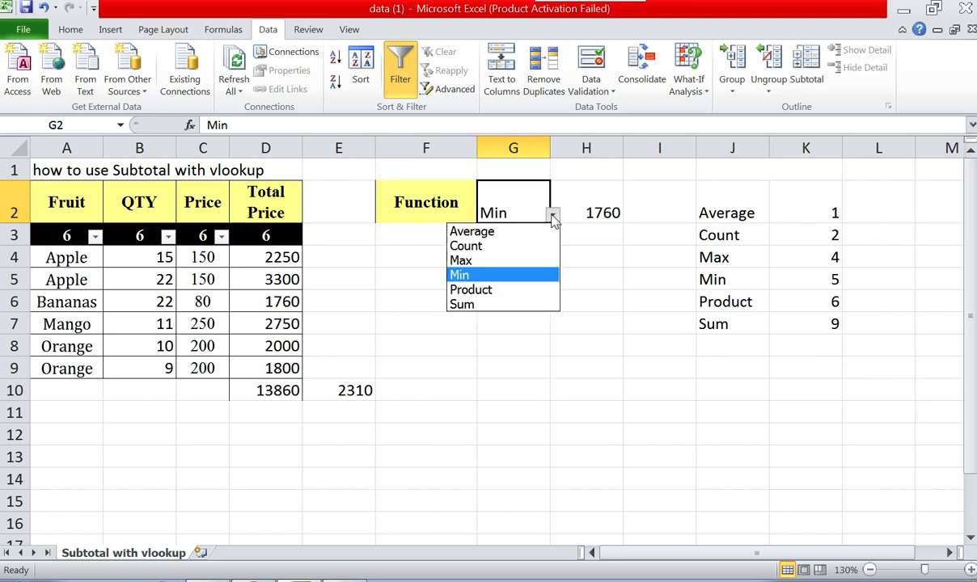
left_click(500, 231)
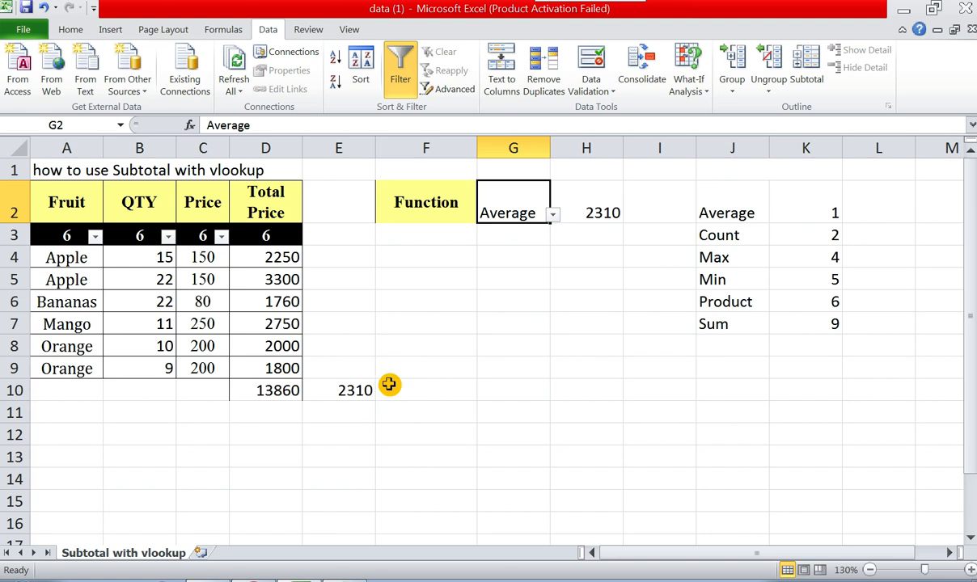